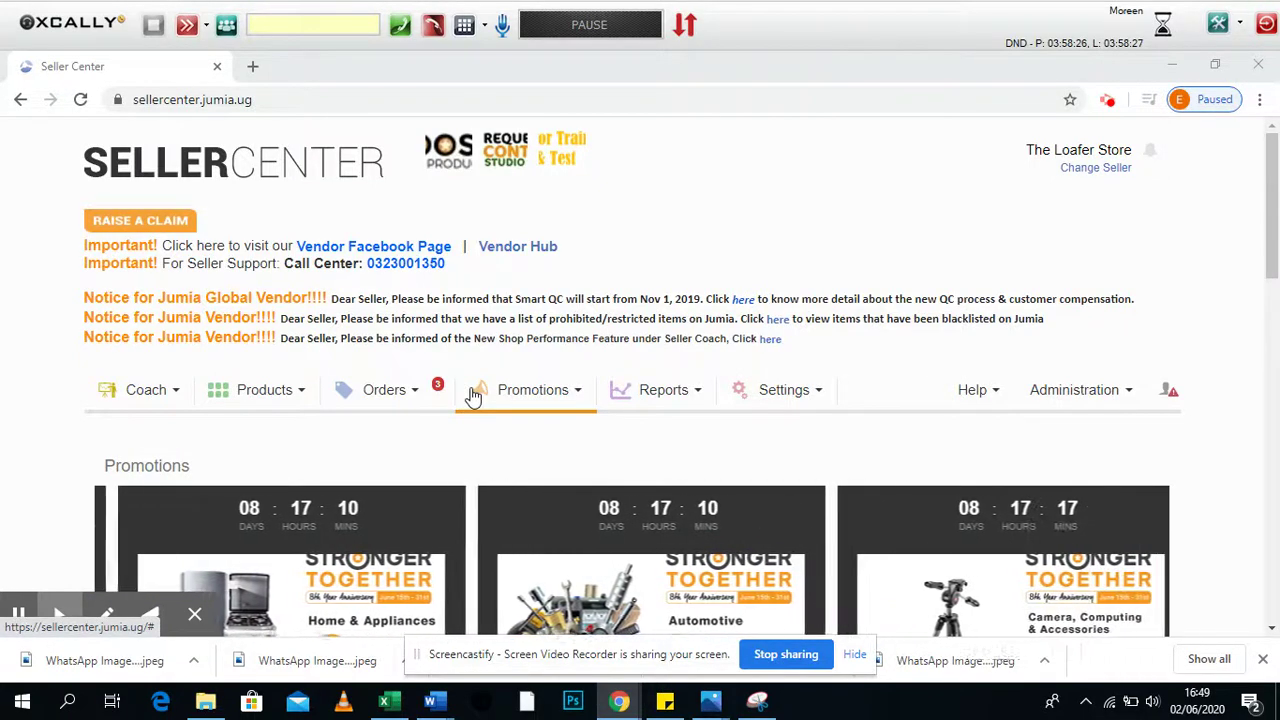
Reload the Seller Center home page and go to Products > Manage Products.
scroll(474, 396, "down", 2)
scroll(474, 396, "up", 2)
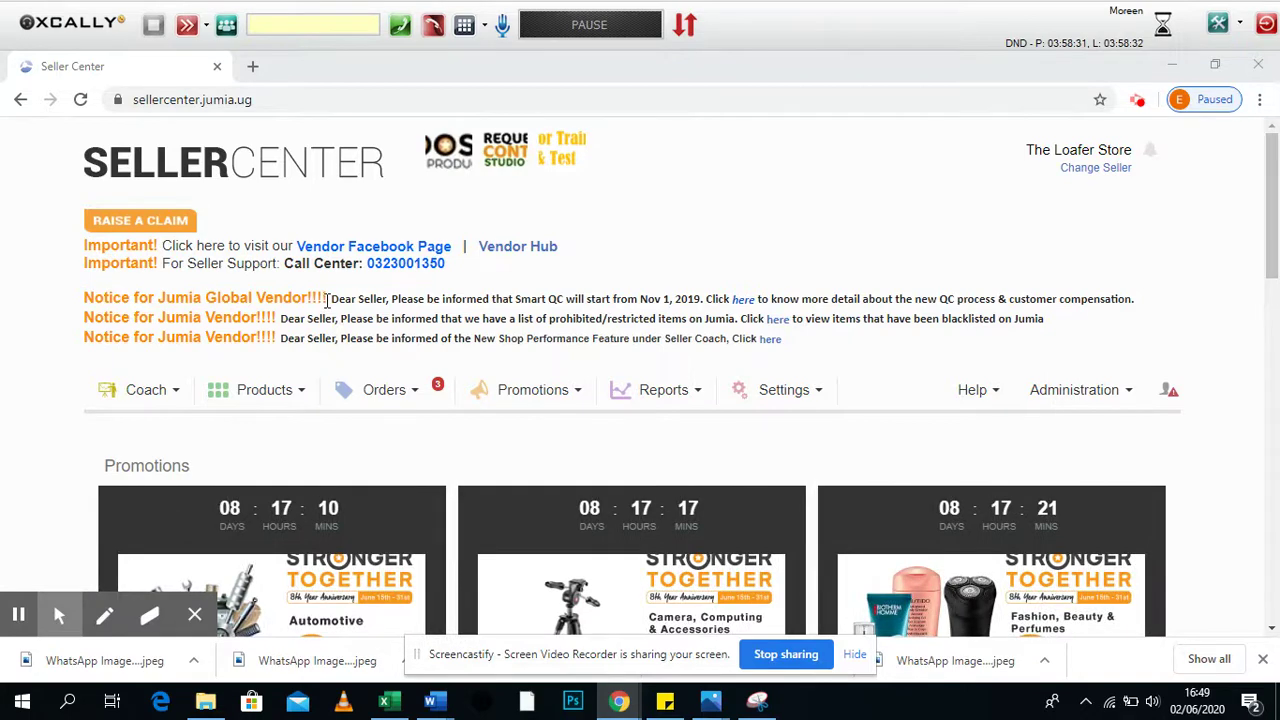
left_click(184, 168)
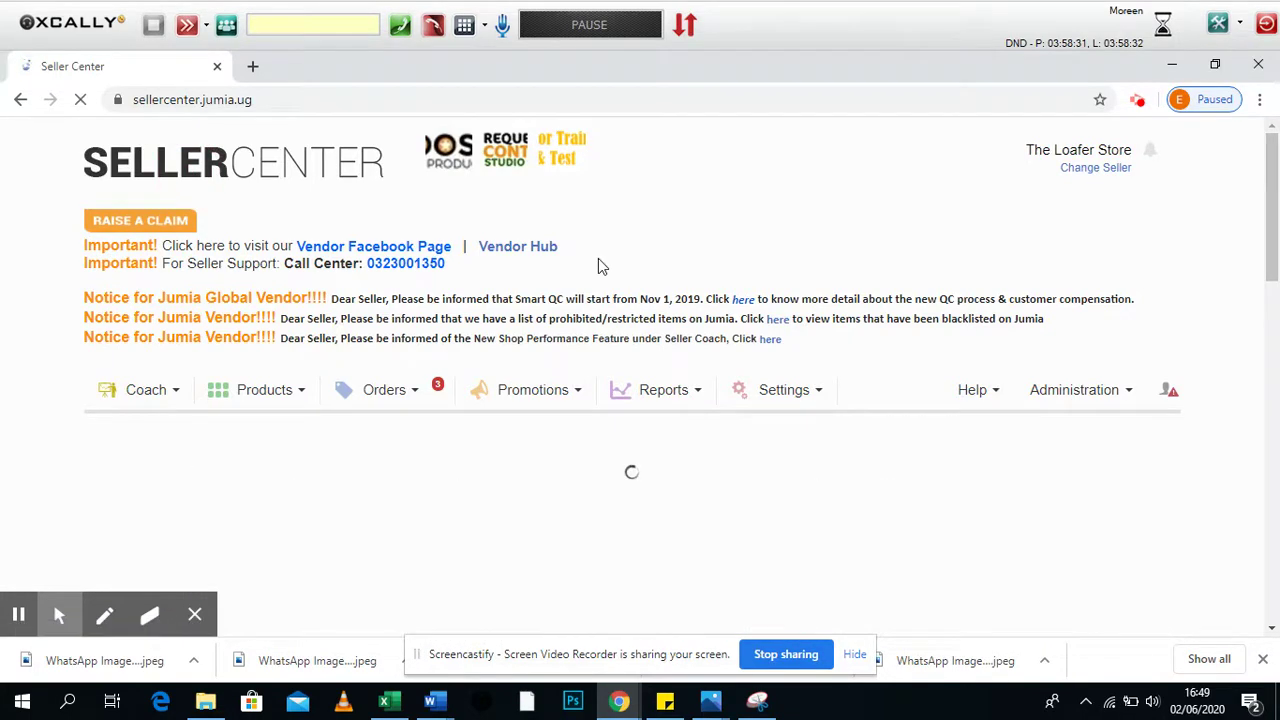
scroll(598, 262, "down", 2)
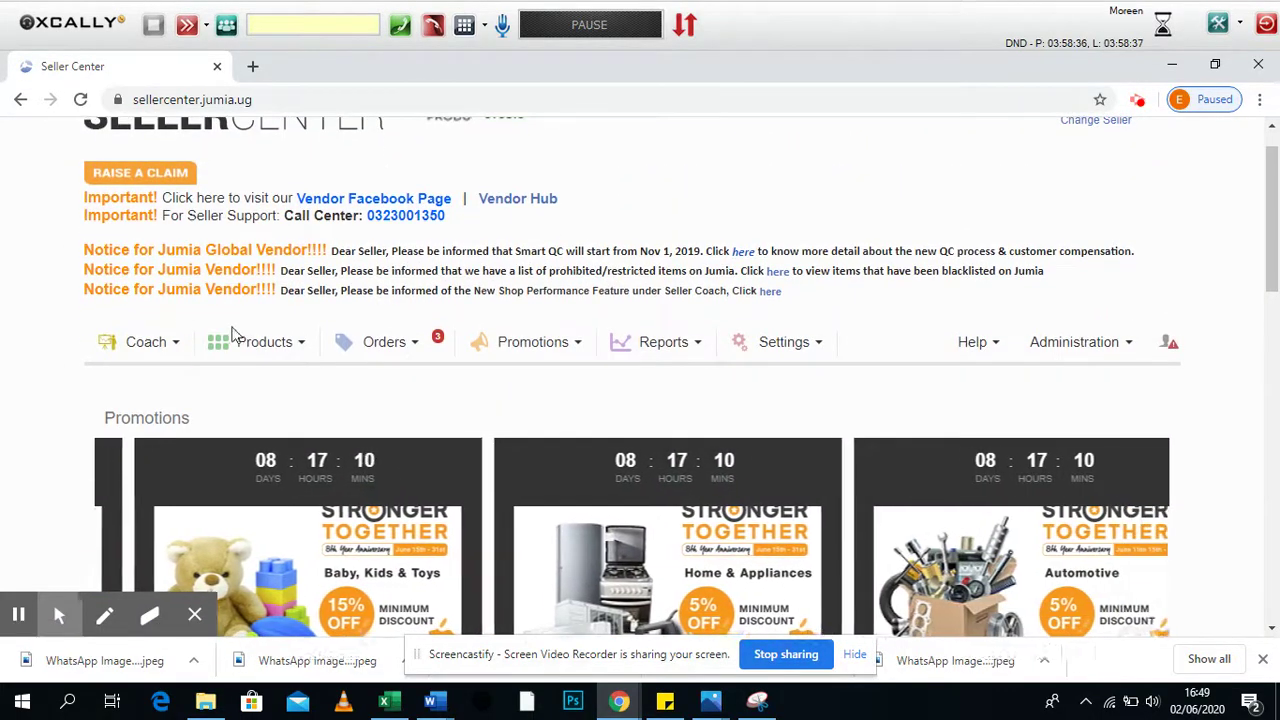
left_click(262, 350)
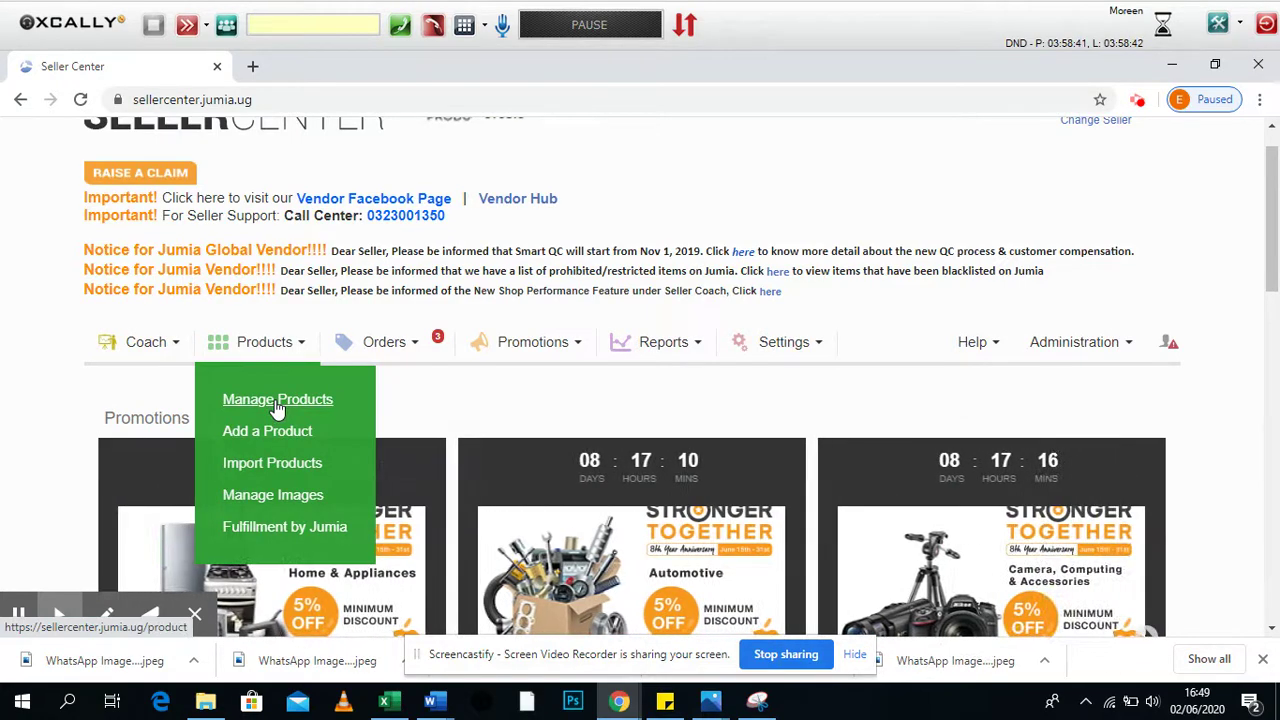
left_click(277, 400)
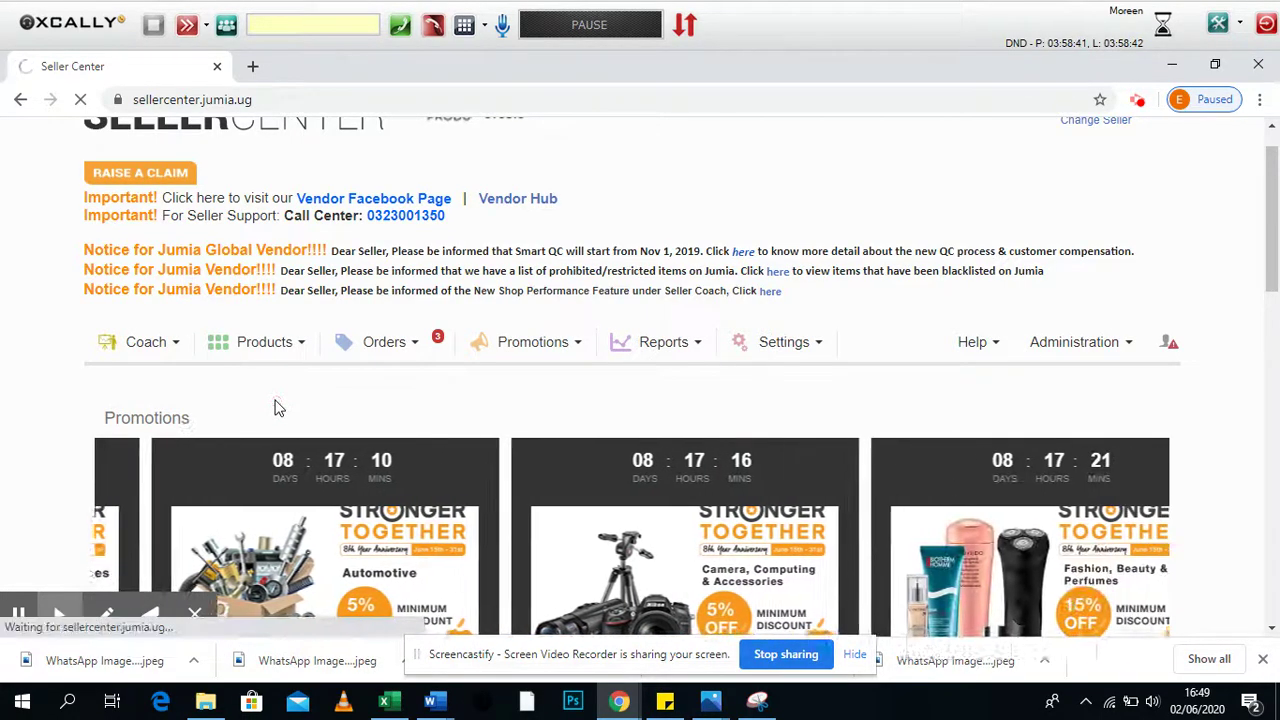
Filter the product overview to the Live tab to review the Men's Slip On Plimsolls variants.
scroll(275, 400, "down", 1)
scroll(277, 405, "down", 2)
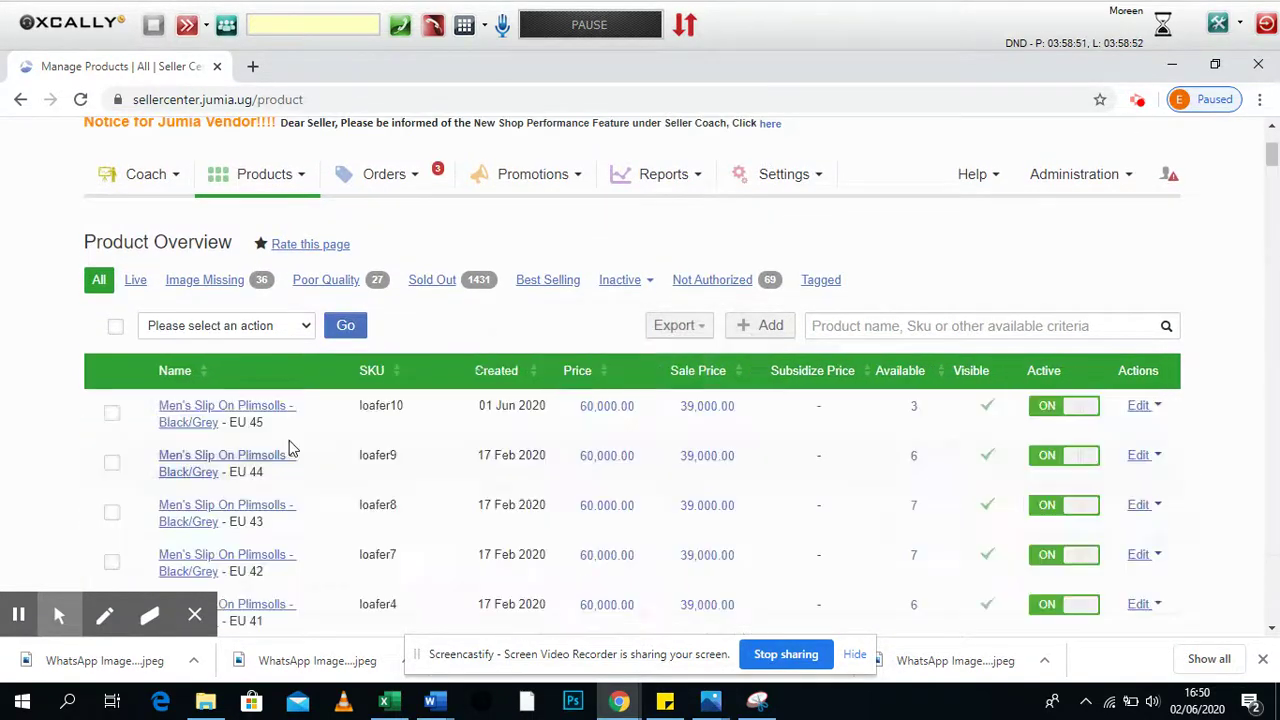
scroll(289, 441, "down", 1)
scroll(289, 449, "down", 1)
mouse_move(289, 340)
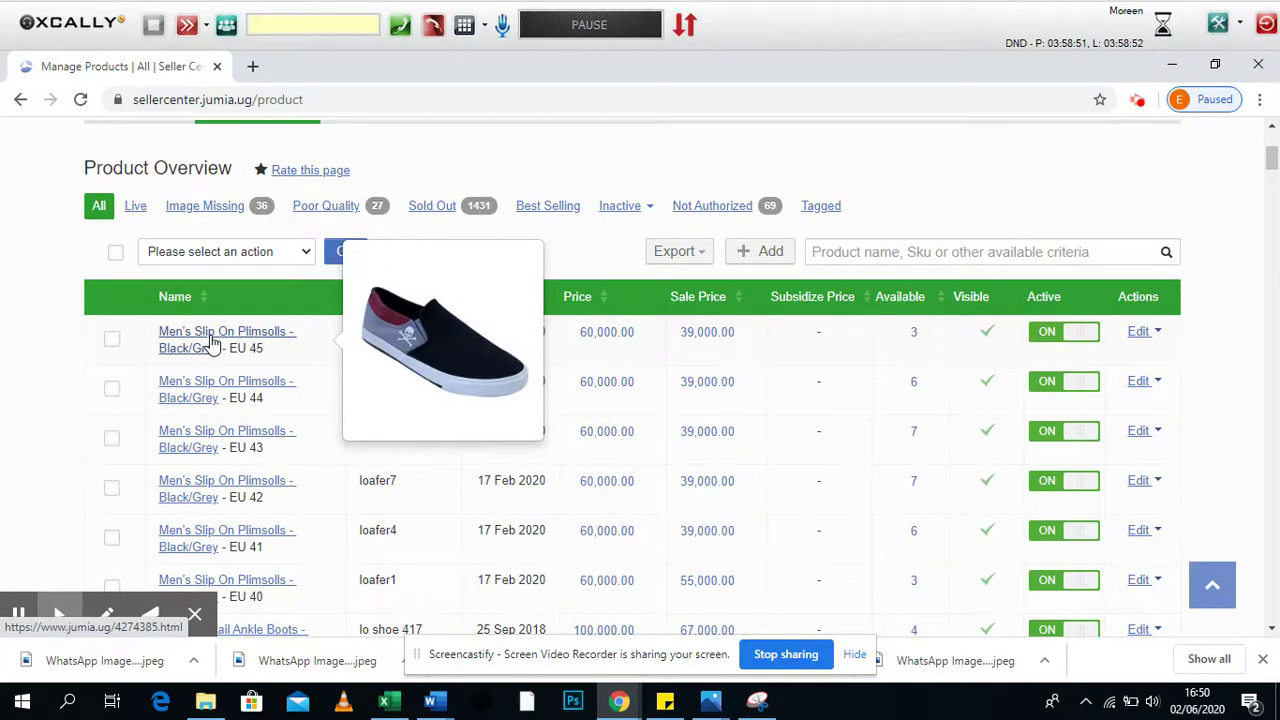
mouse_move(220, 383)
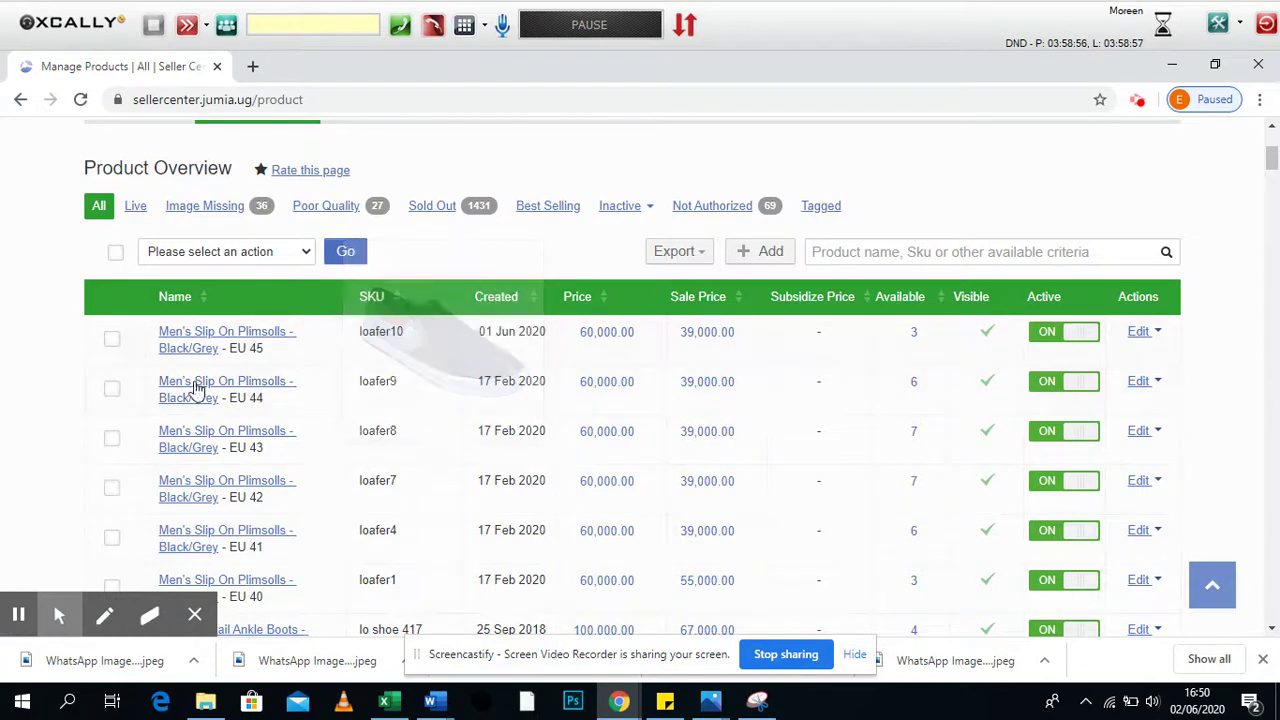
left_click(136, 207)
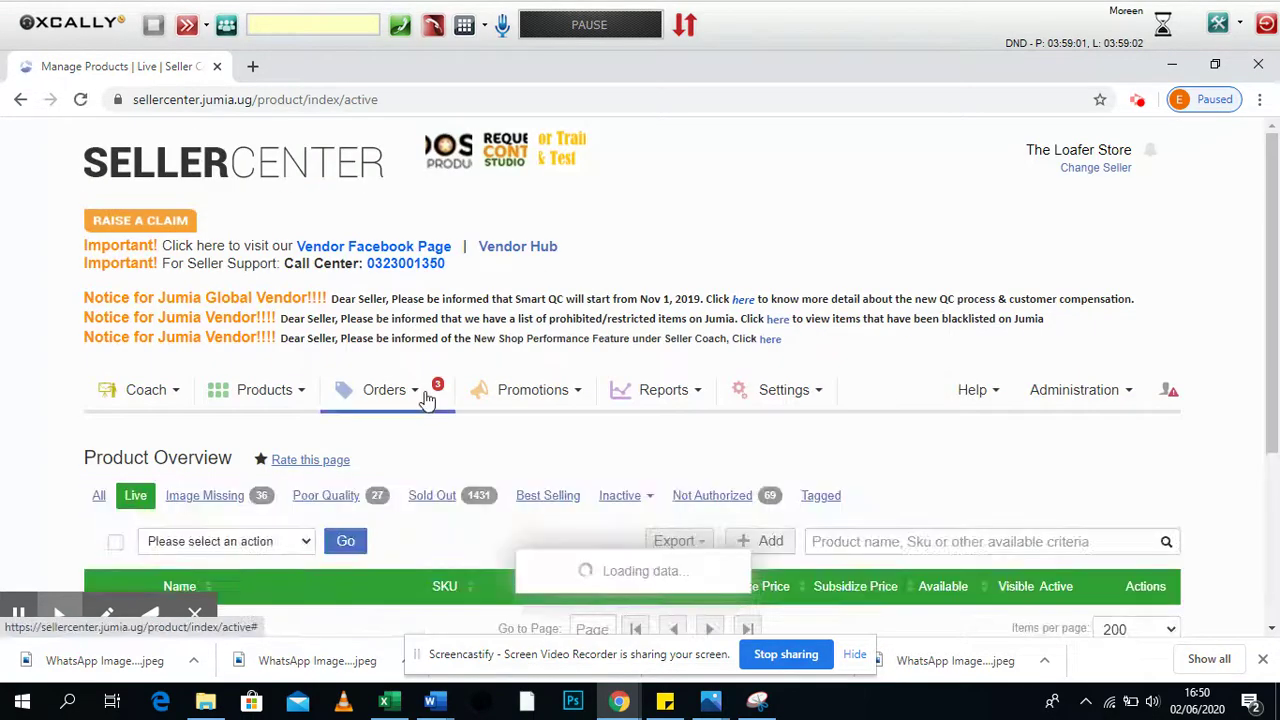
scroll(427, 401, "down", 1)
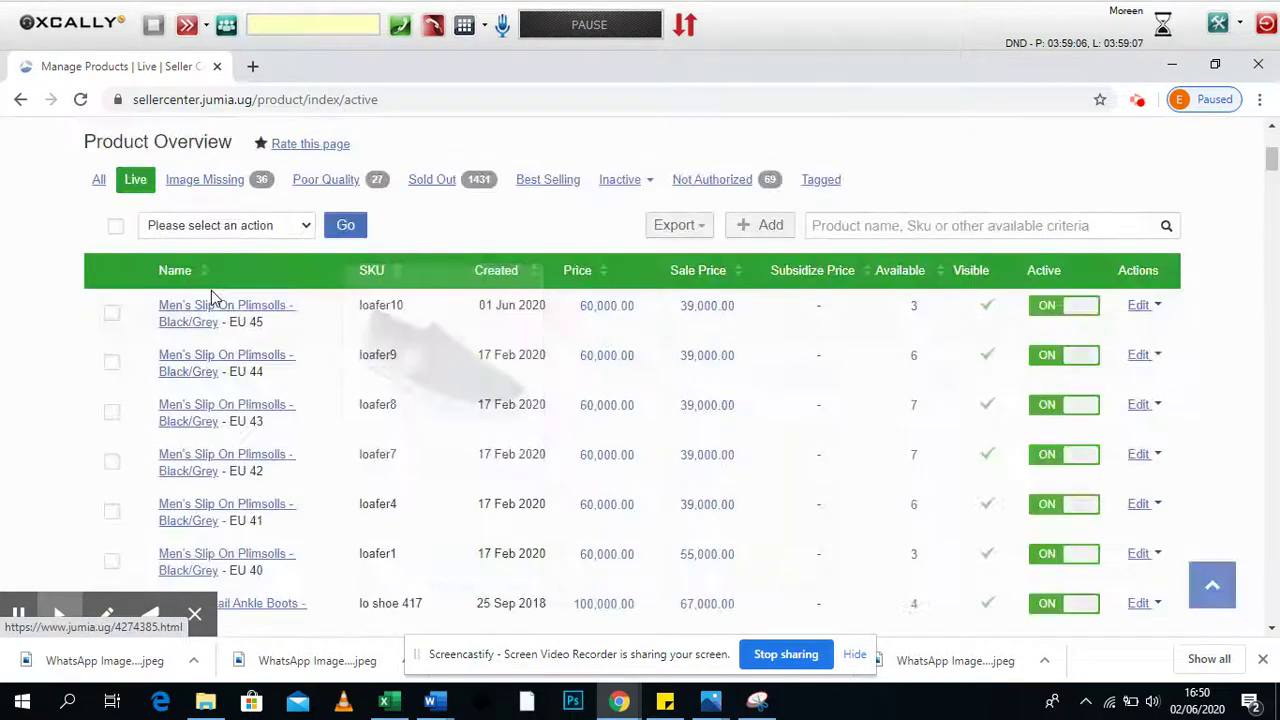
mouse_move(228, 362)
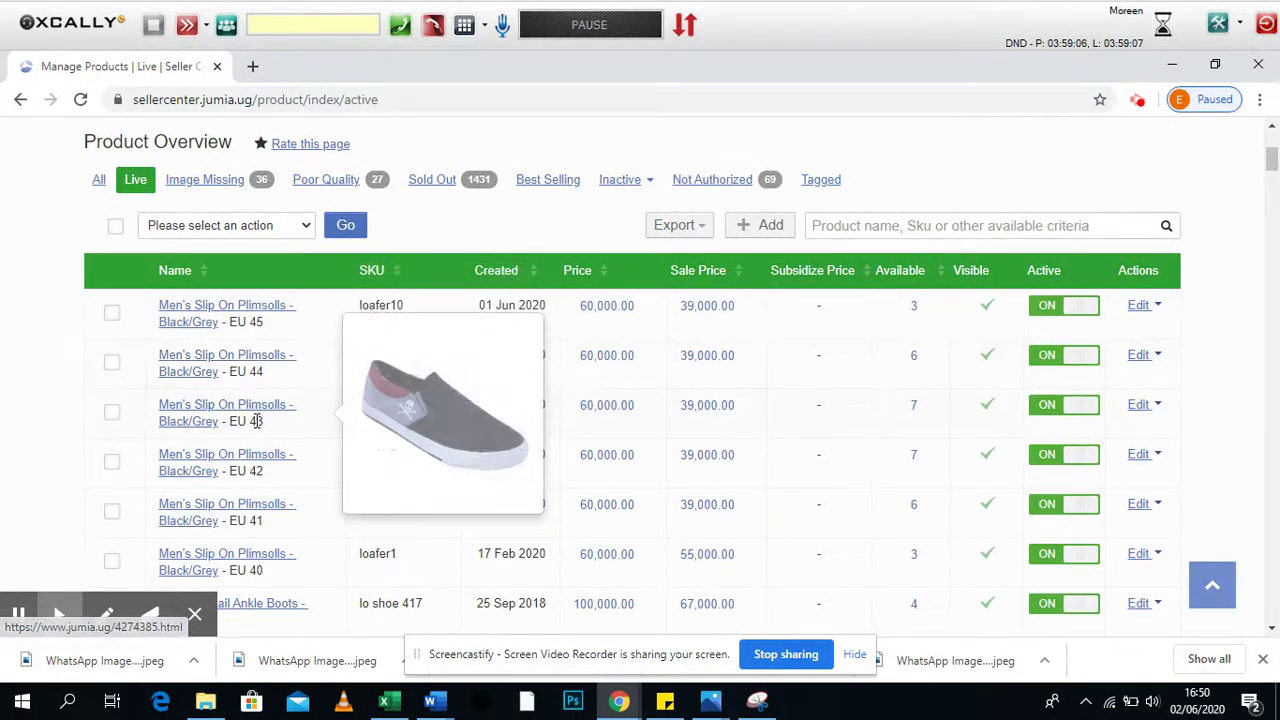
mouse_move(248, 321)
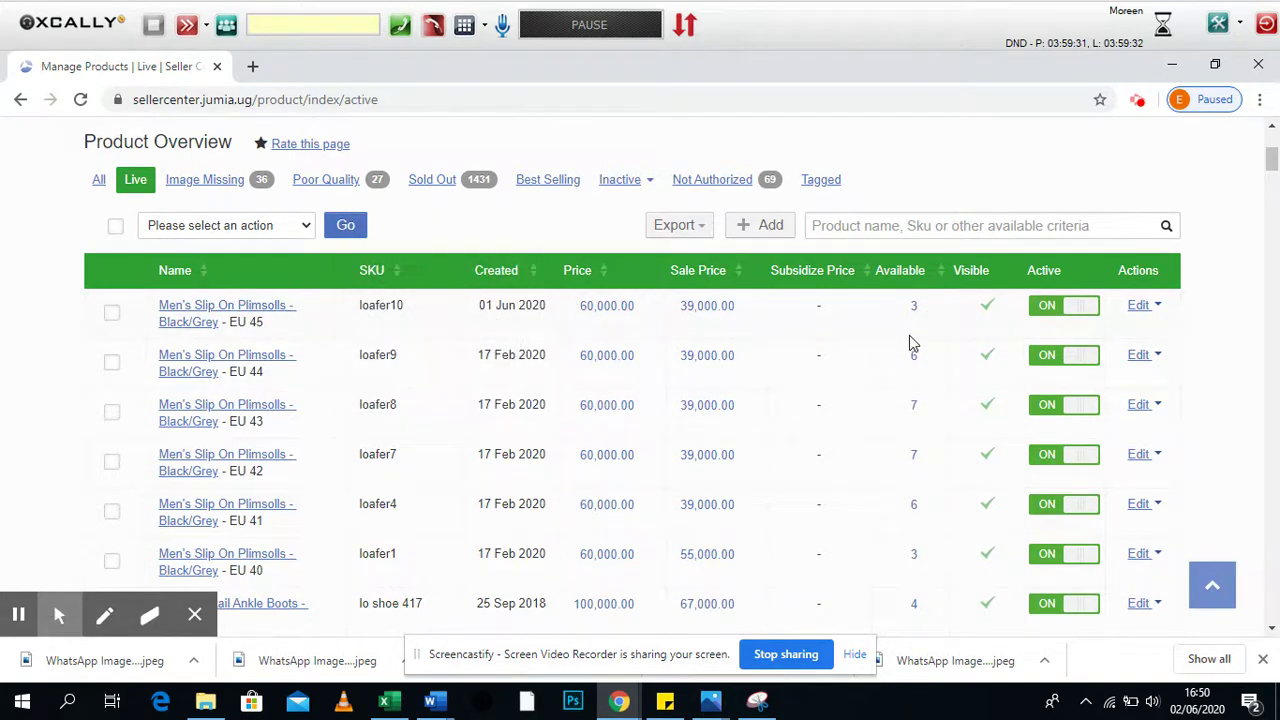
mouse_move(207, 328)
scroll(924, 311, "up", 1)
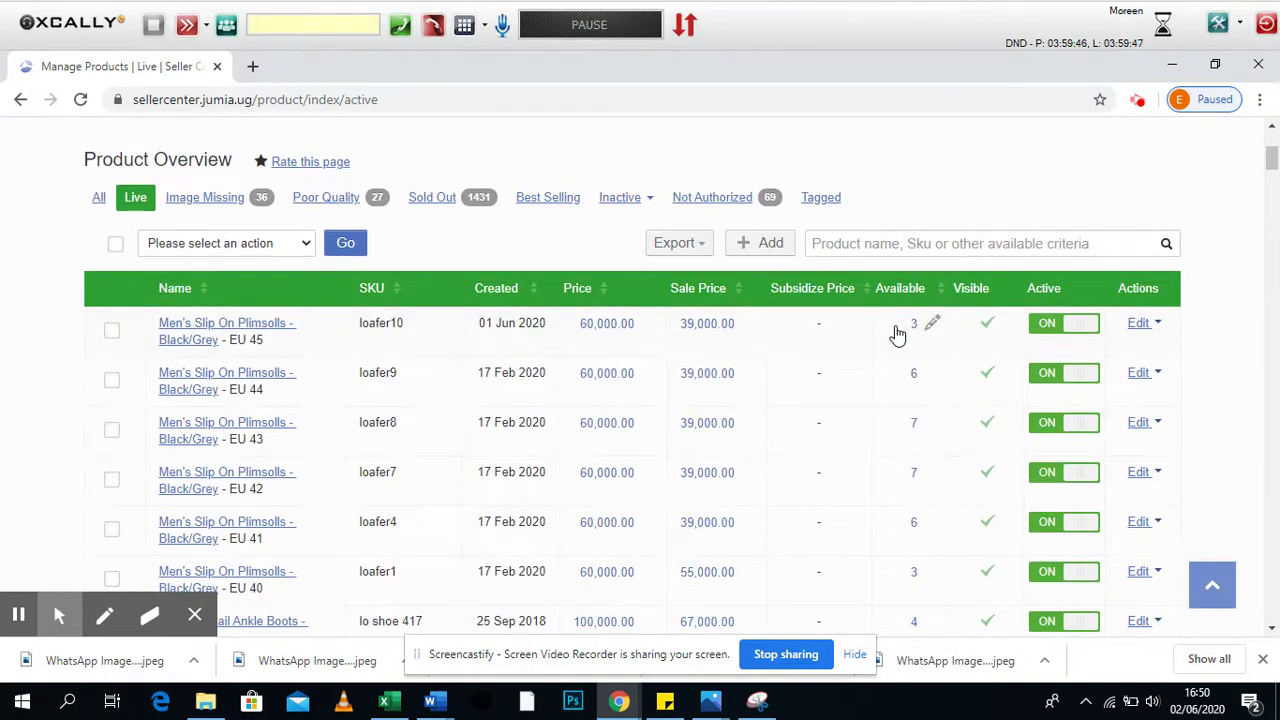
Change the EU 45 Men's Slip On Plimsolls allocated stock from 3 to 0 and deactivate it.
left_click(931, 328)
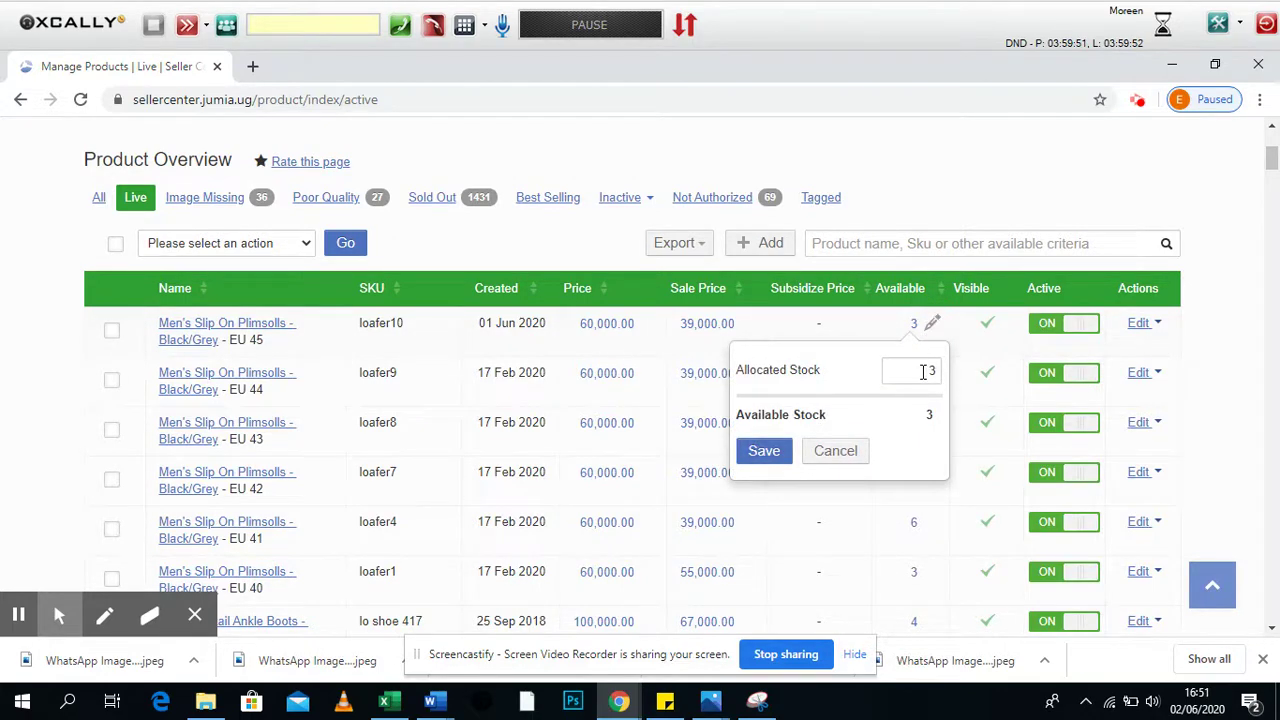
left_click(922, 372)
key("BackSpace")
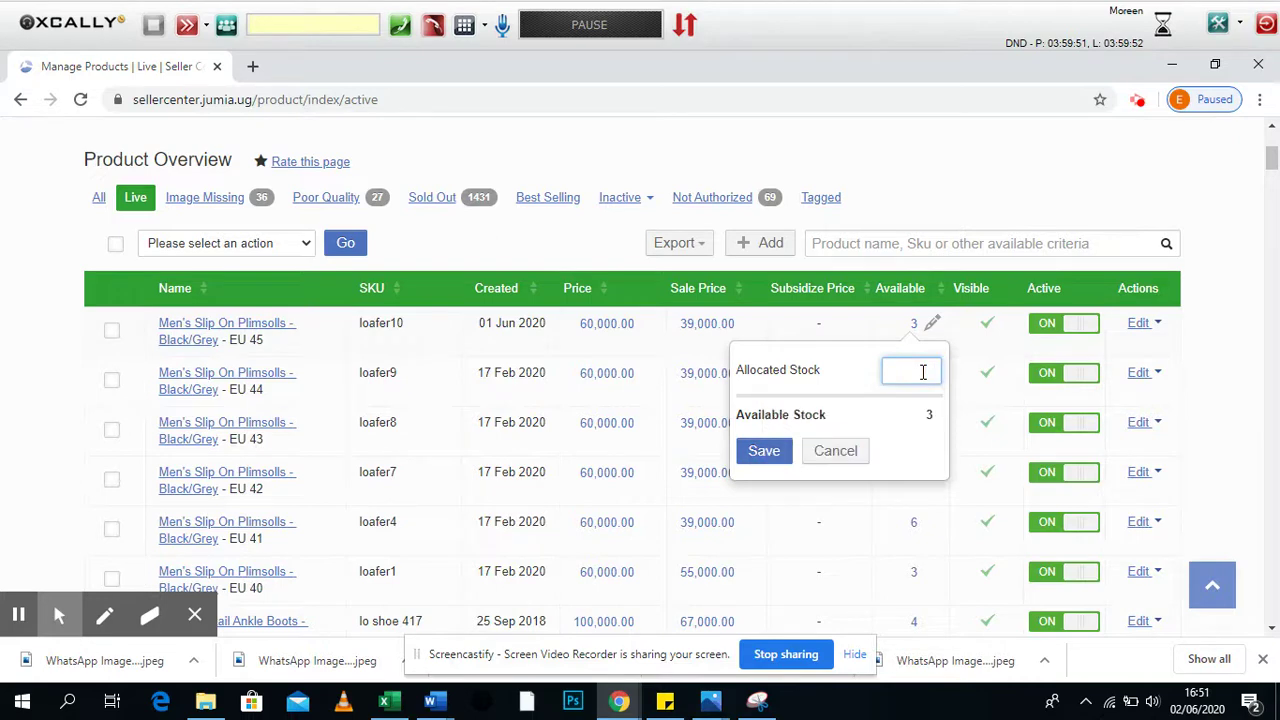
type("0")
left_click(824, 414)
left_click(768, 454)
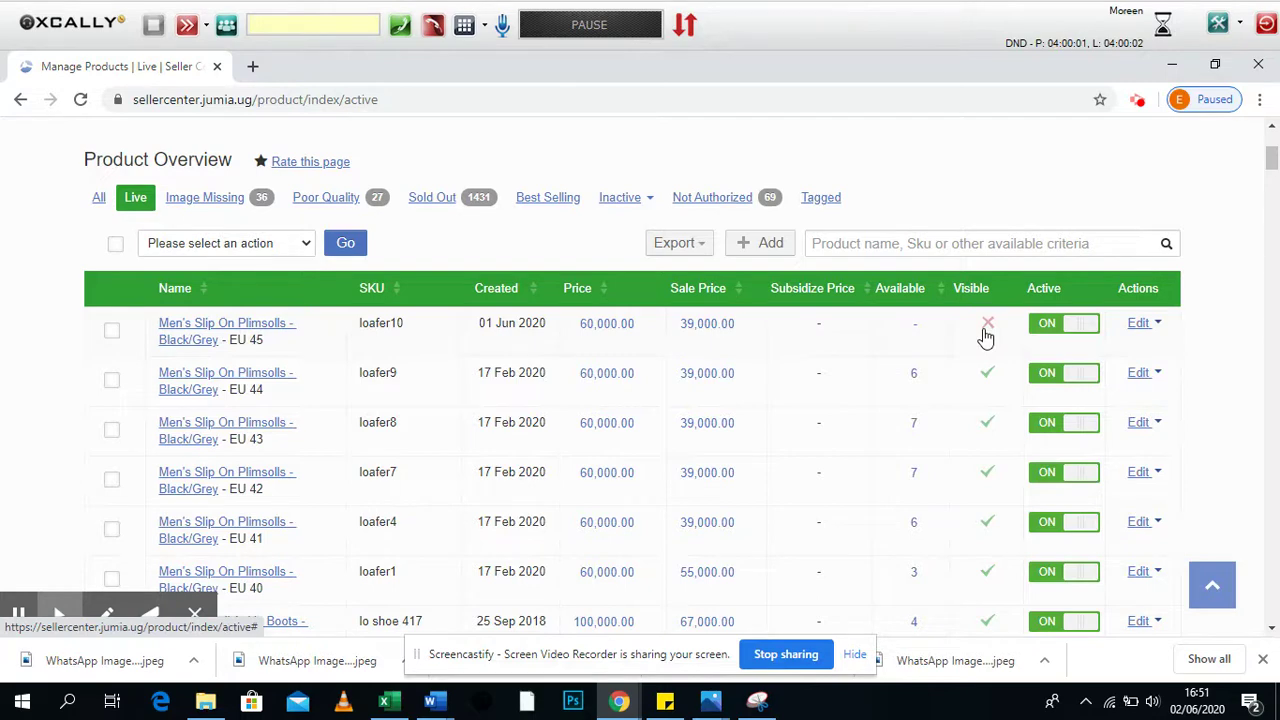
left_click(1046, 330)
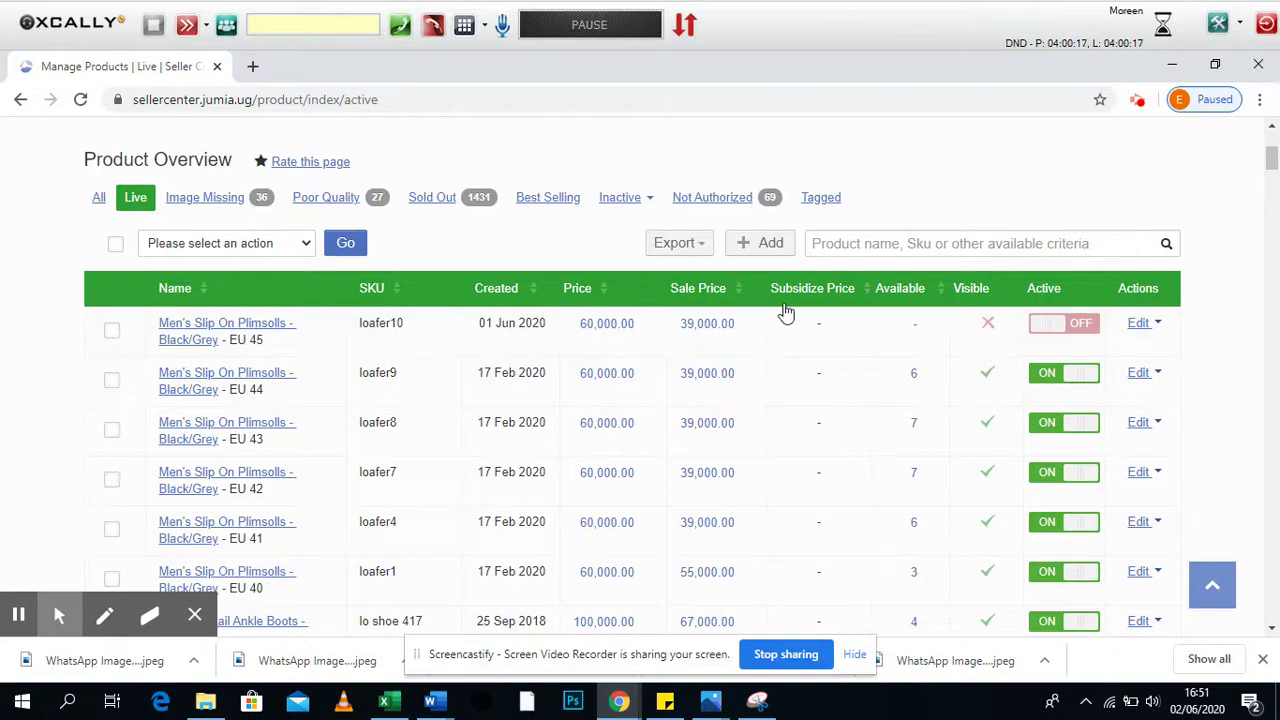
mouse_move(891, 346)
Restock the EU 45 Men's Slip On Plimsolls to 3 and switch the product back to active.
mouse_move(229, 380)
left_click(930, 325)
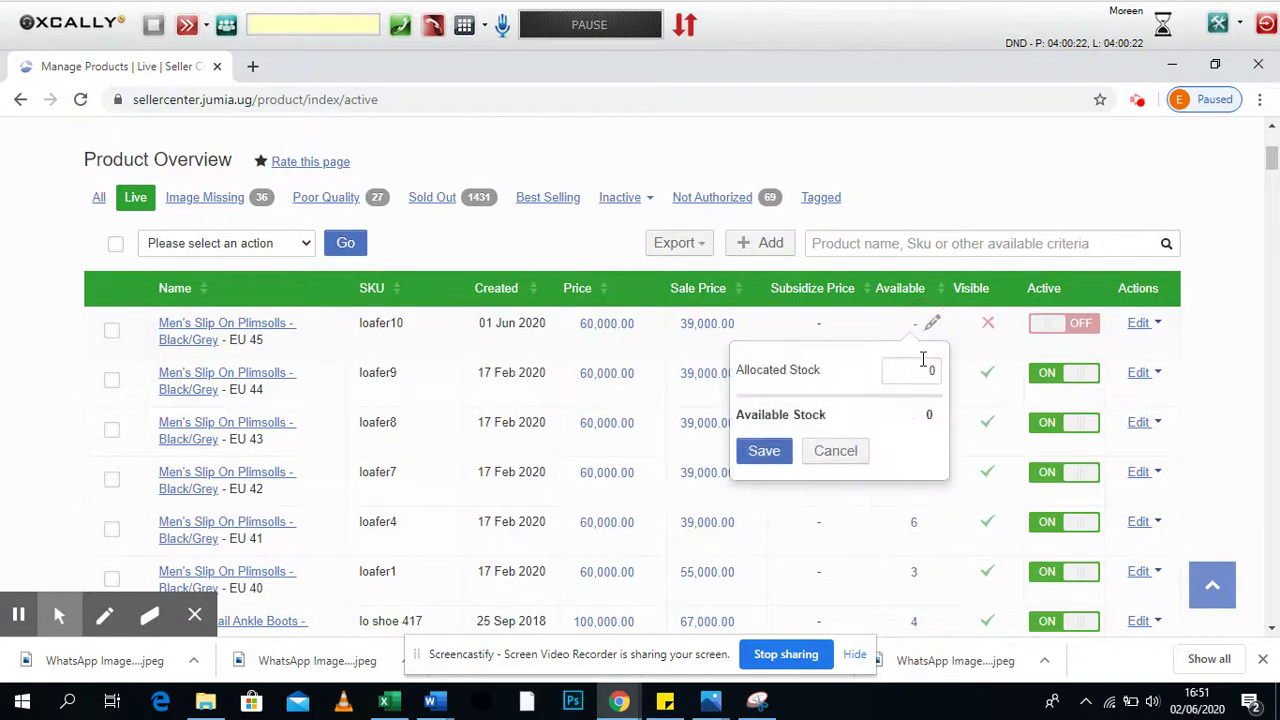
double_click(924, 366)
key("BackSpace")
type("3")
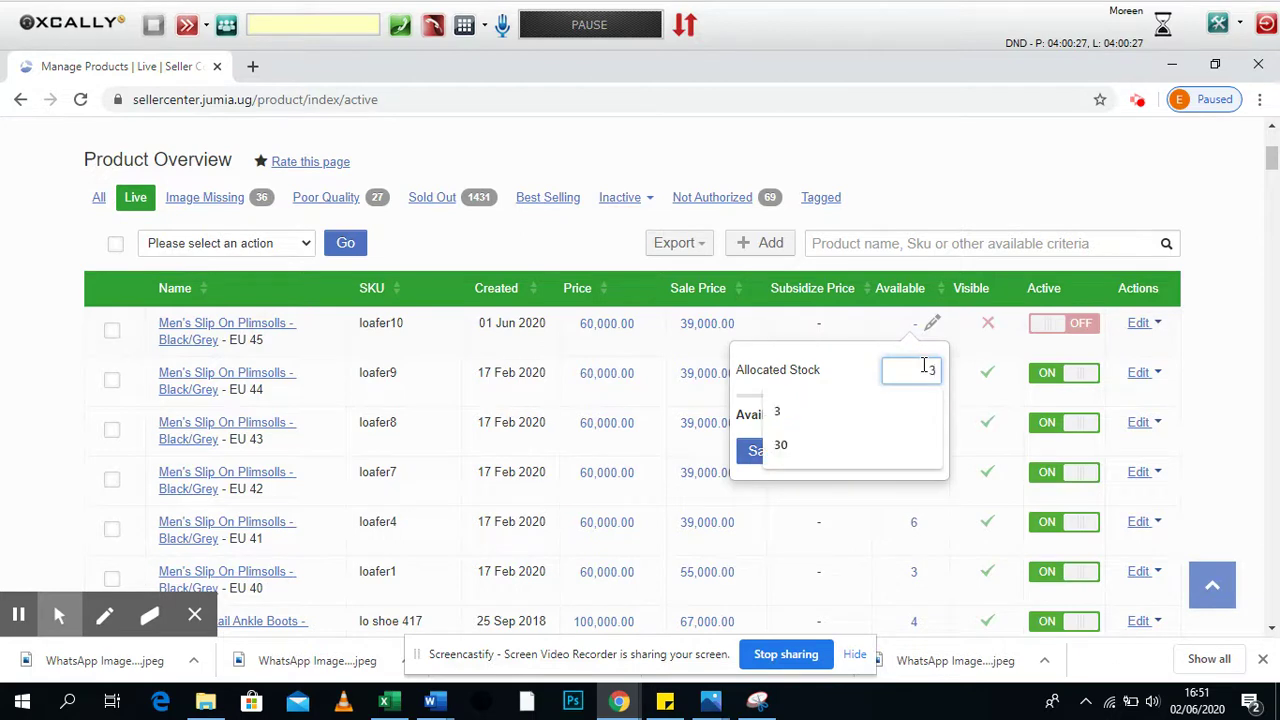
left_click(861, 402)
left_click(763, 452)
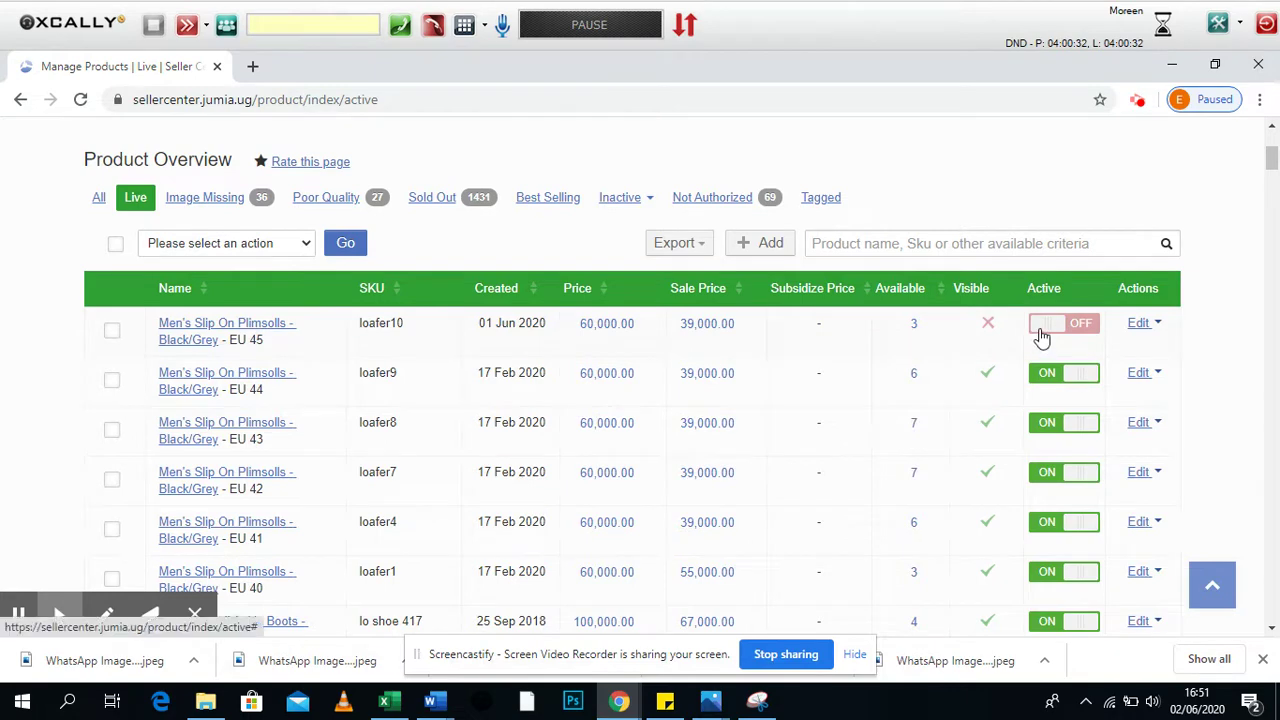
left_click(1042, 334)
Reopen the EU 45 plimsolls stock editor to verify it, then show the Sold Out products.
left_click(935, 321)
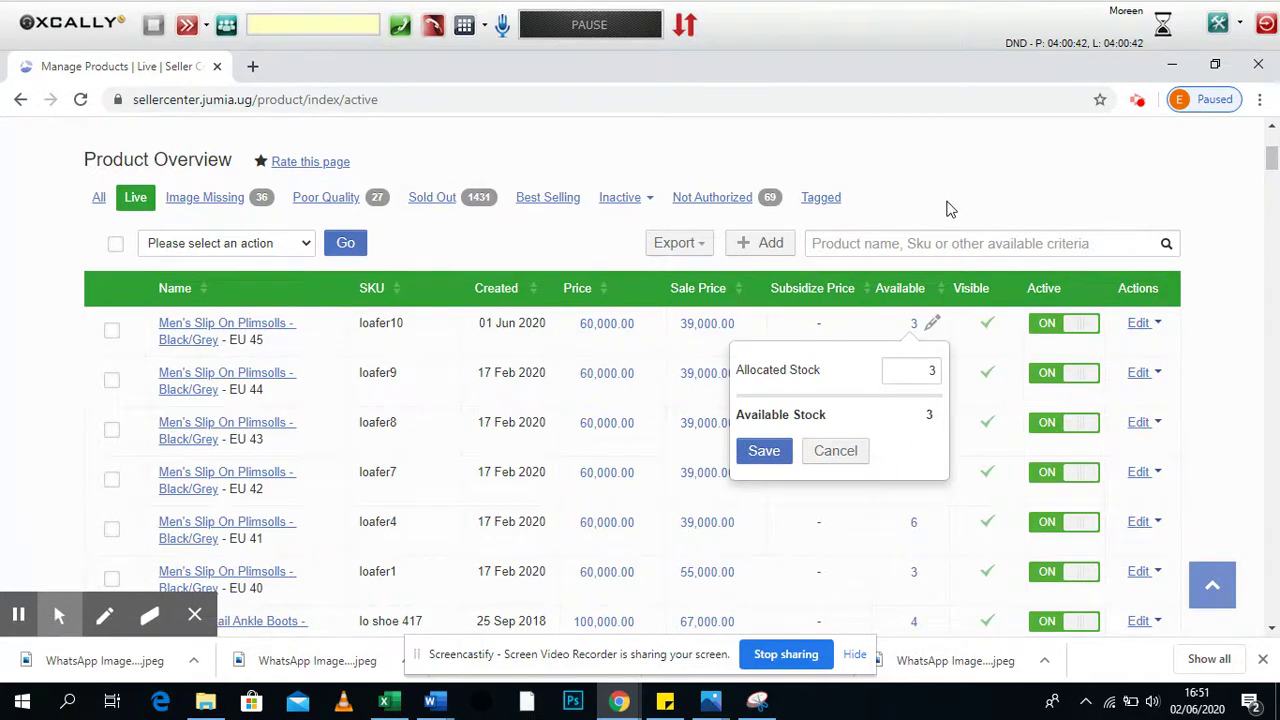
left_click(943, 214)
double_click(925, 333)
left_click(928, 343)
left_click(431, 200)
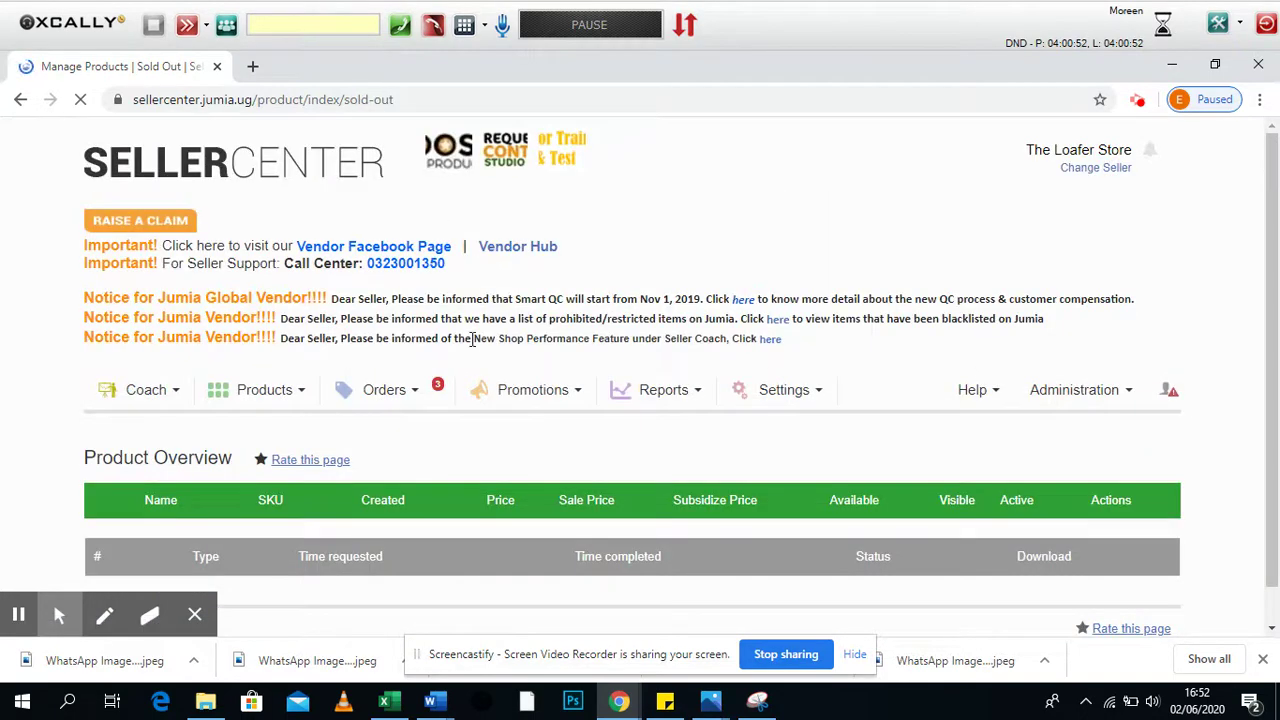
Scroll to the Sold Out table and open the stock editor for the Navy Blue EU 41 moccasins.
scroll(472, 340, "down", 3)
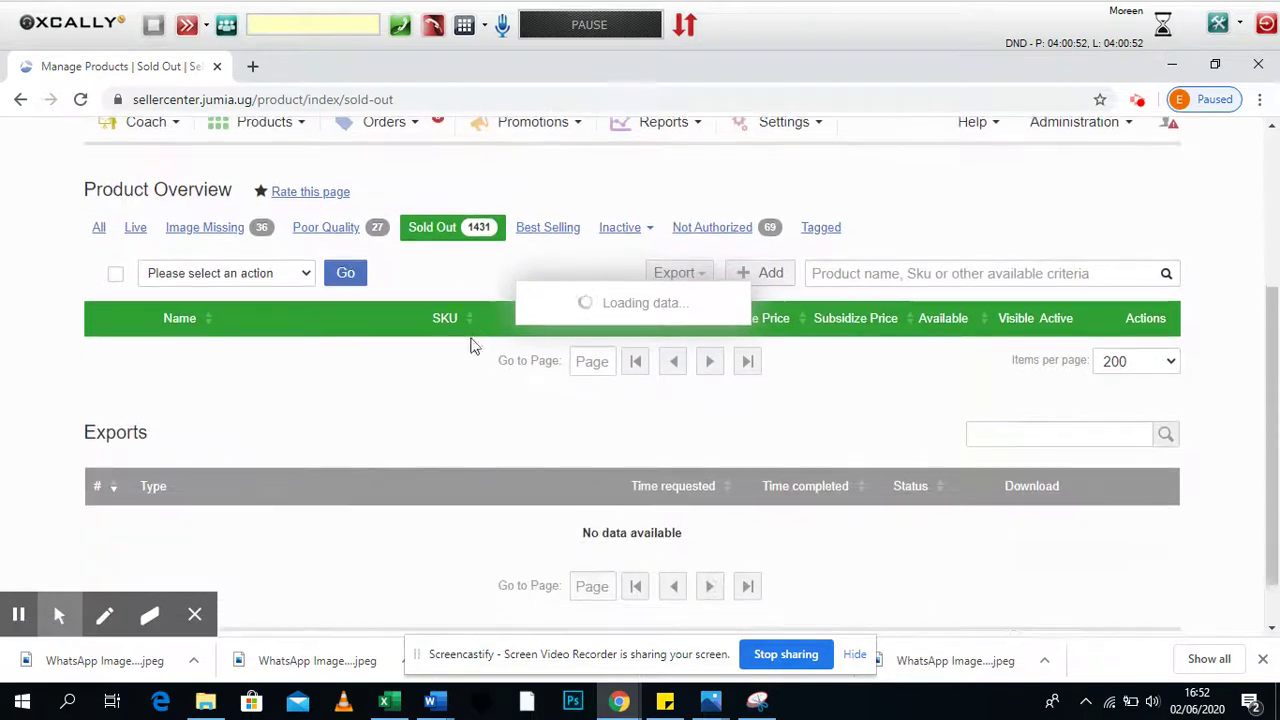
scroll(472, 345, "down", 1)
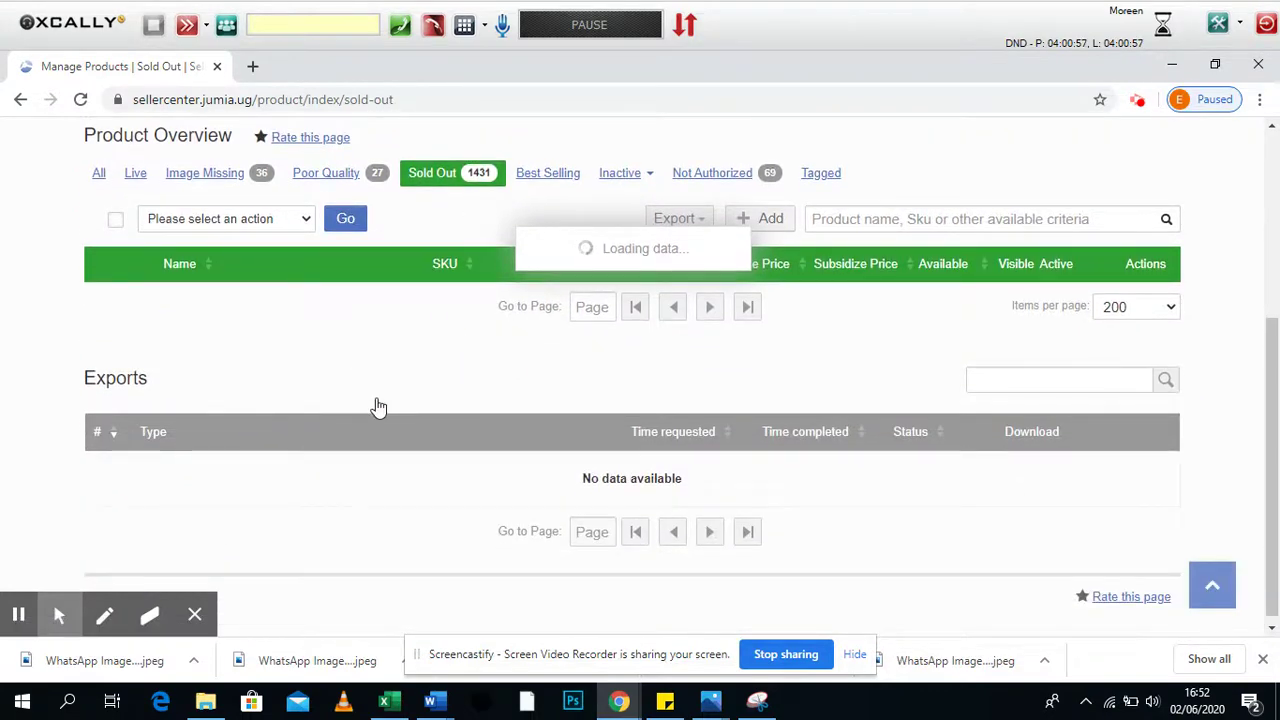
scroll(378, 398, "down", 1)
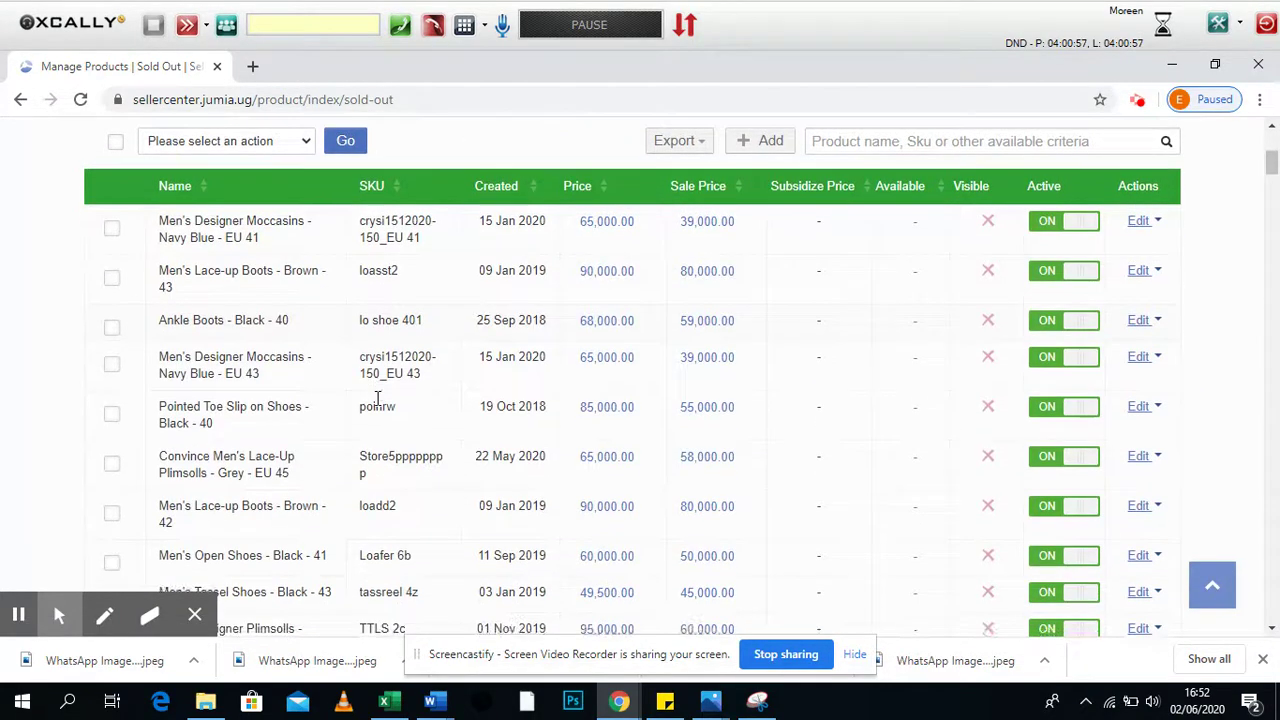
mouse_move(348, 263)
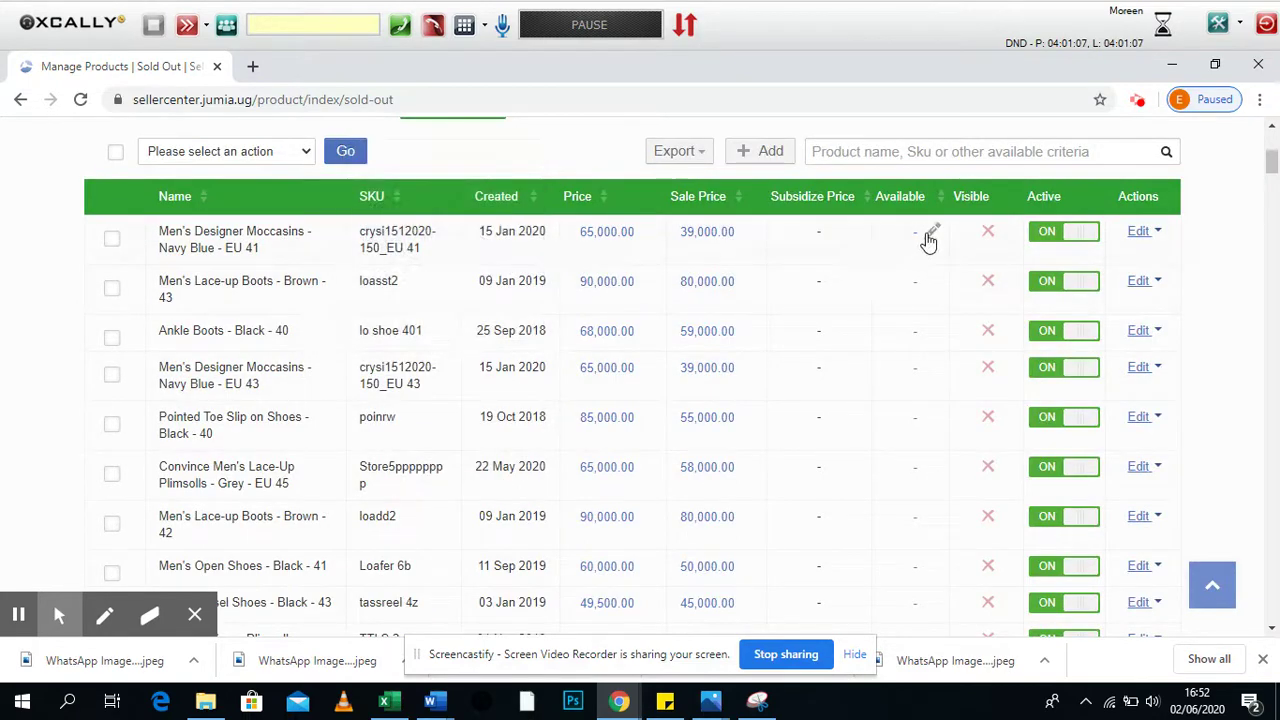
left_click(929, 237)
double_click(923, 279)
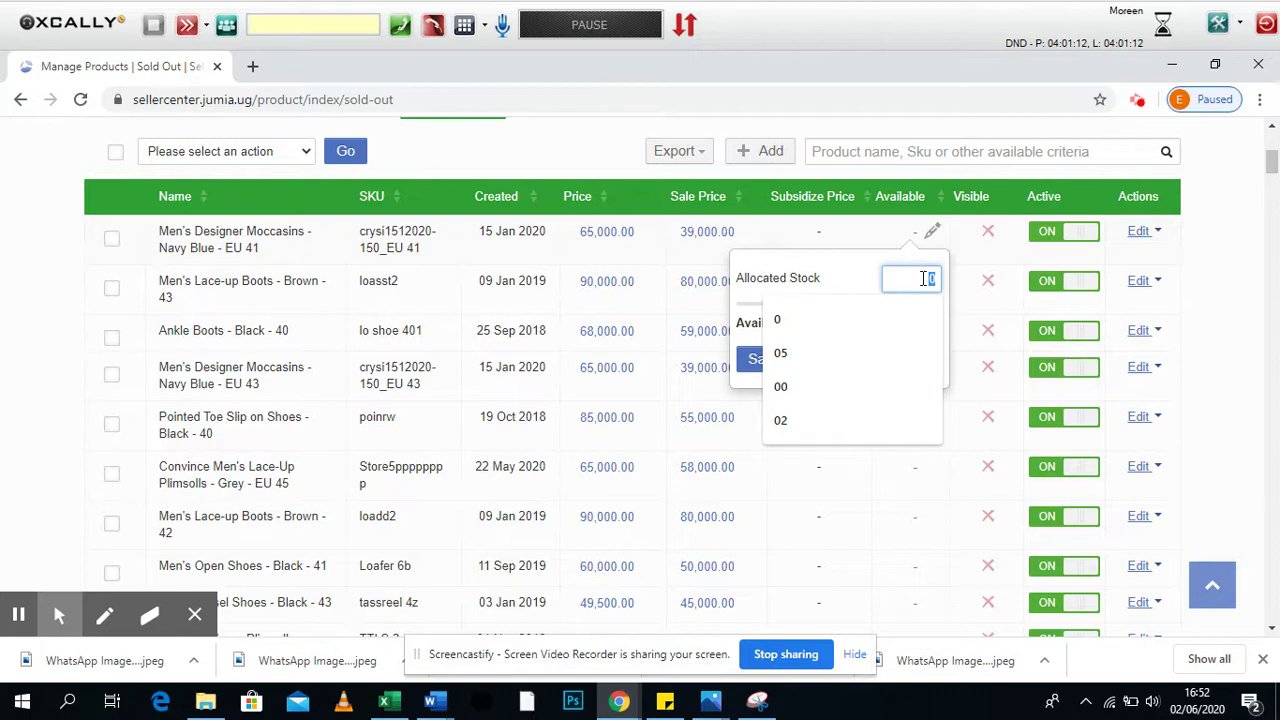
type("3")
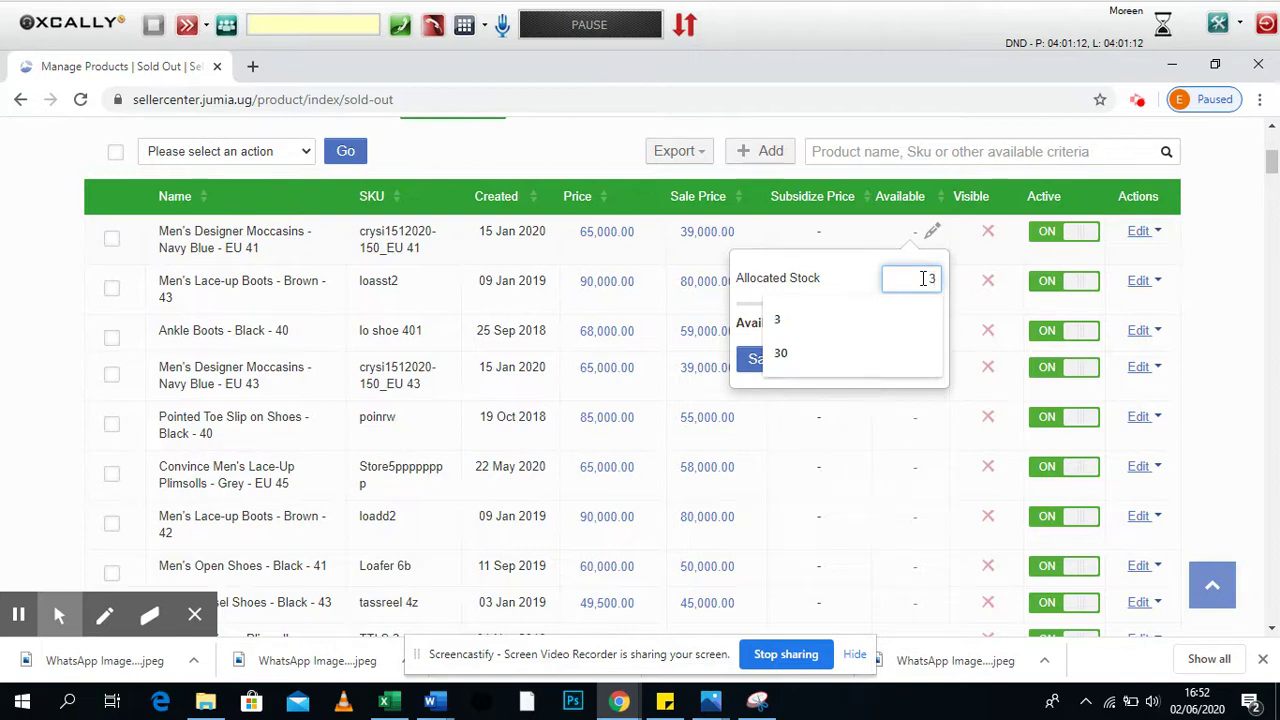
left_click(828, 310)
left_click(776, 368)
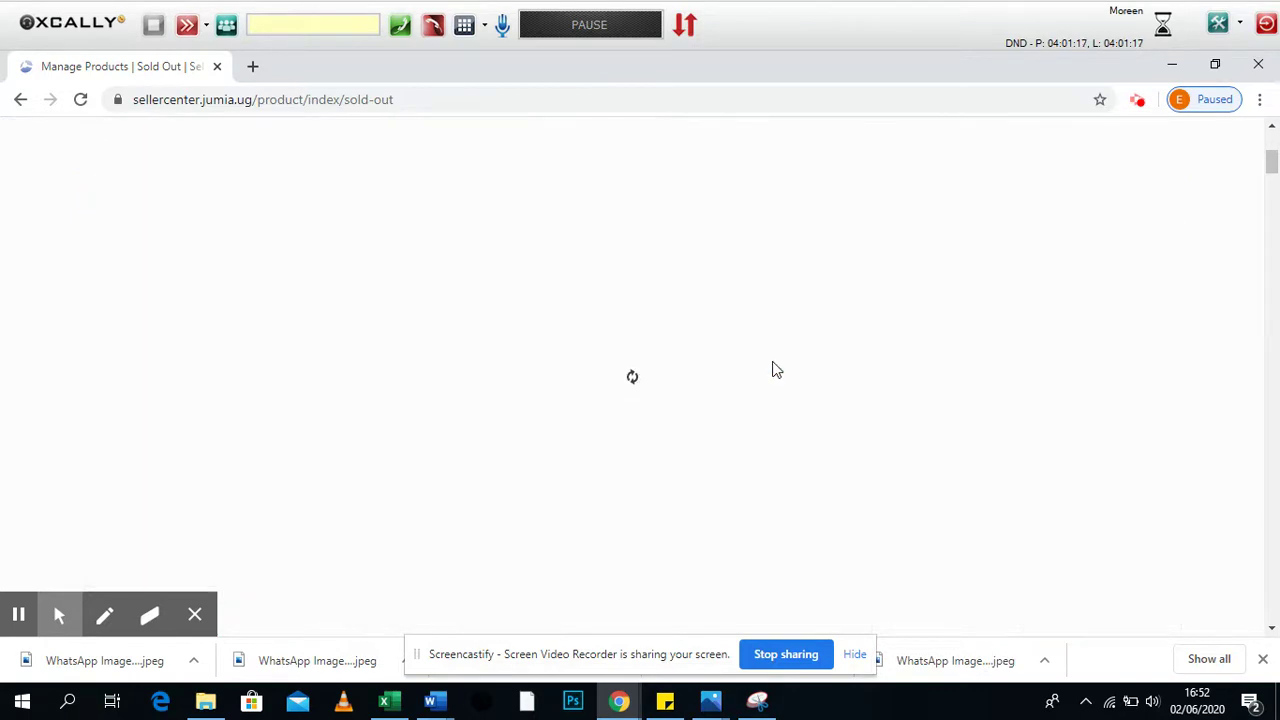
left_click(1046, 232)
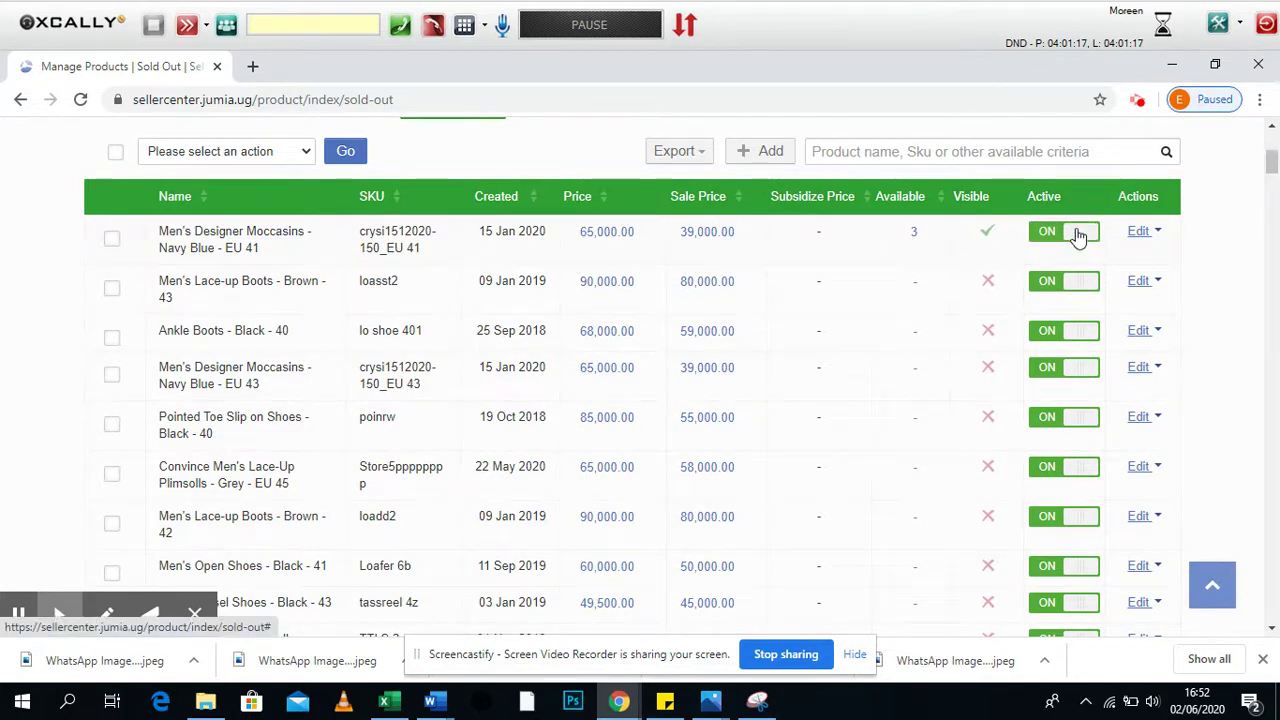
scroll(1077, 234, "up", 1)
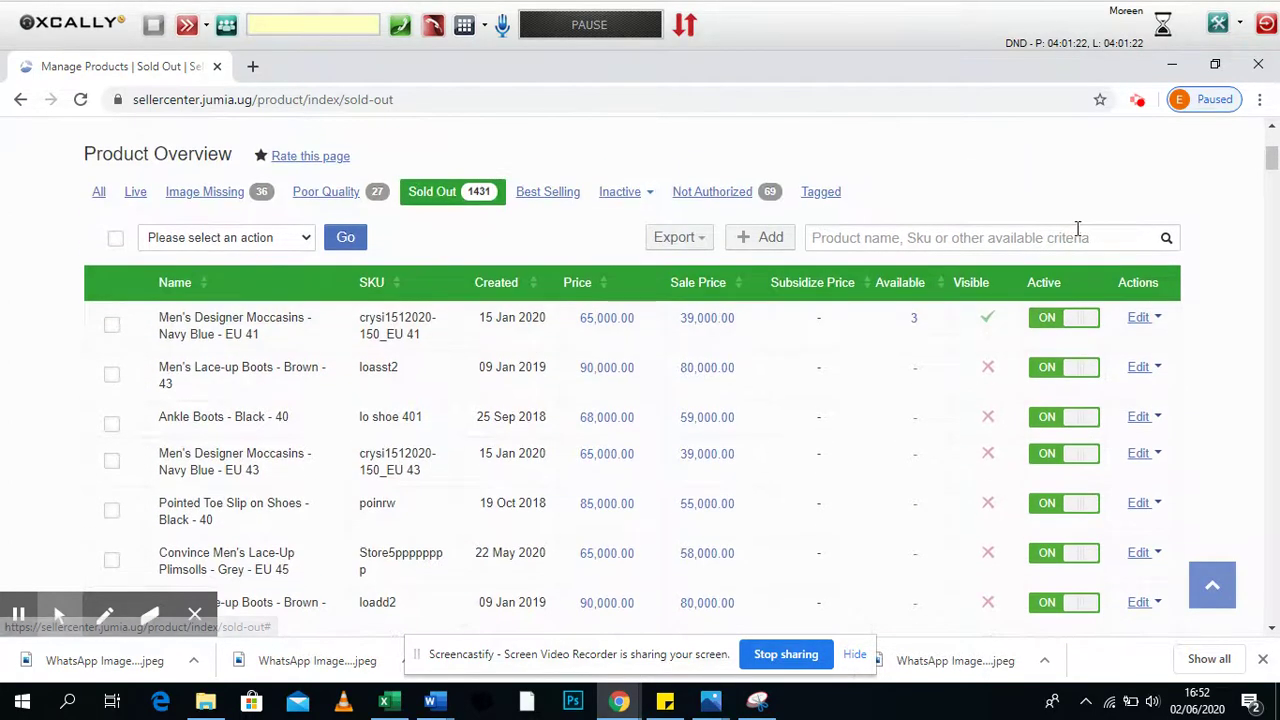
left_click(931, 323)
left_click(914, 363)
key("BackSpace")
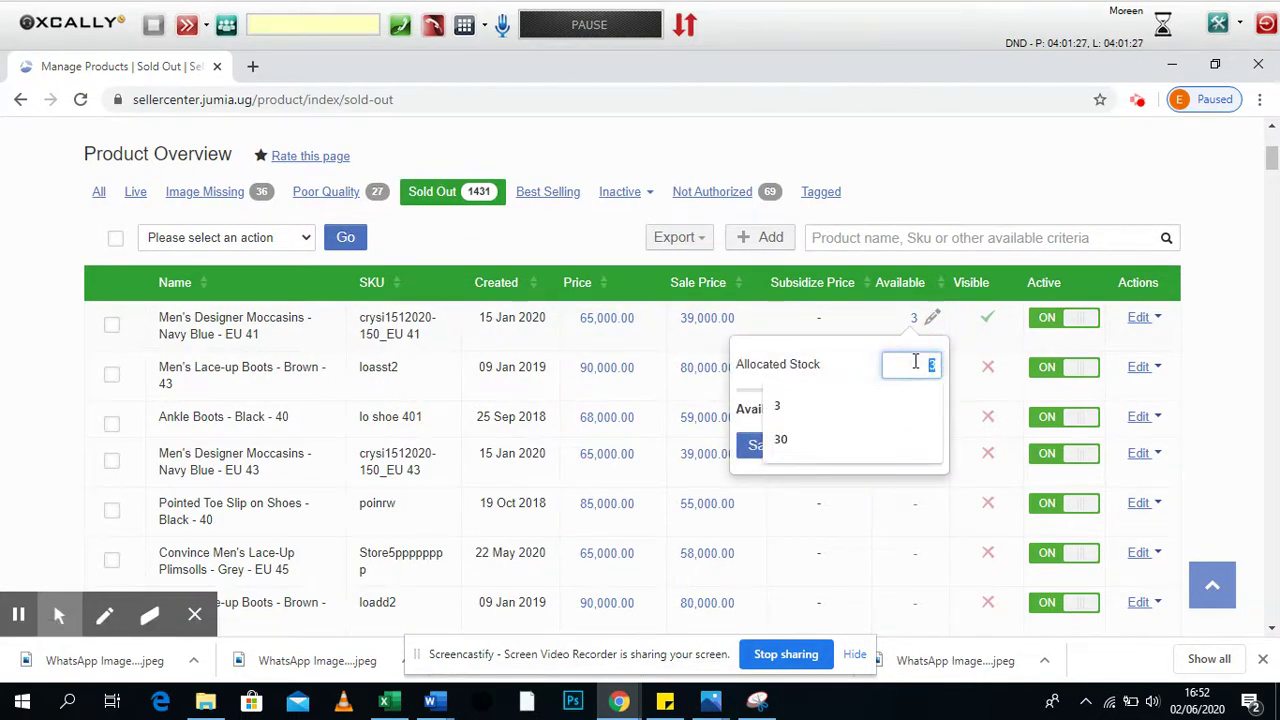
type("0")
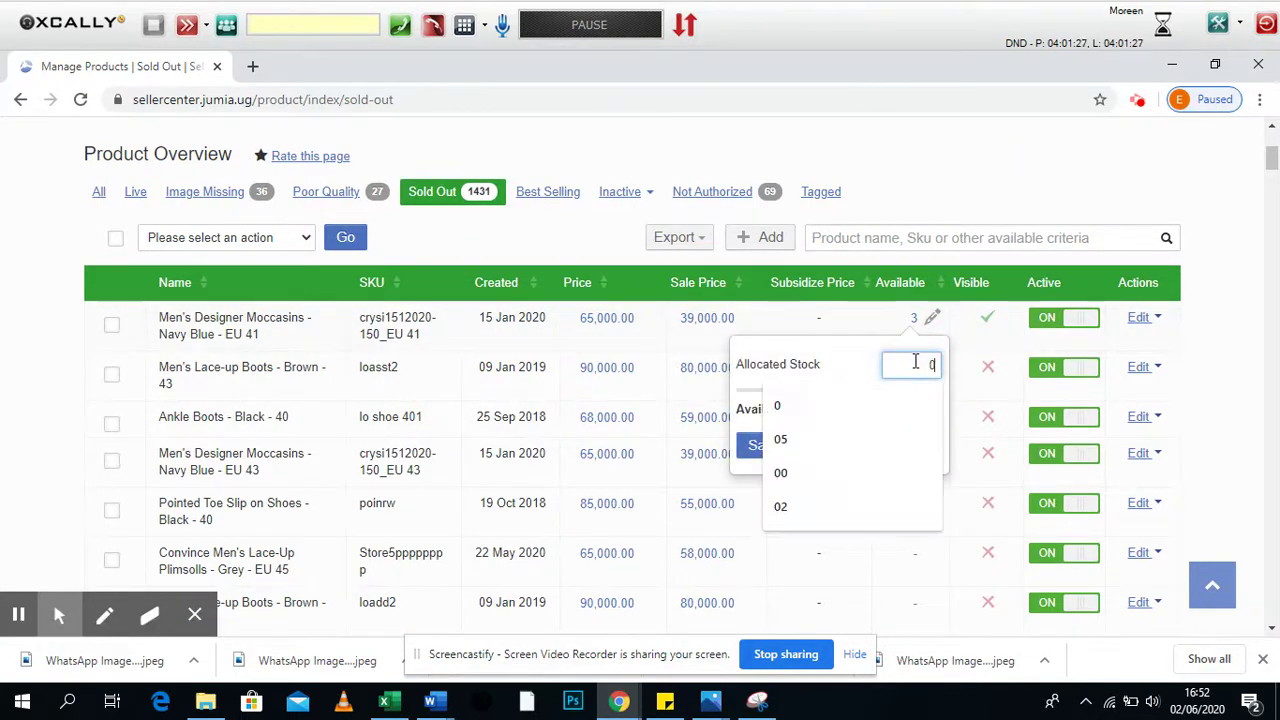
left_click(850, 407)
left_click(767, 447)
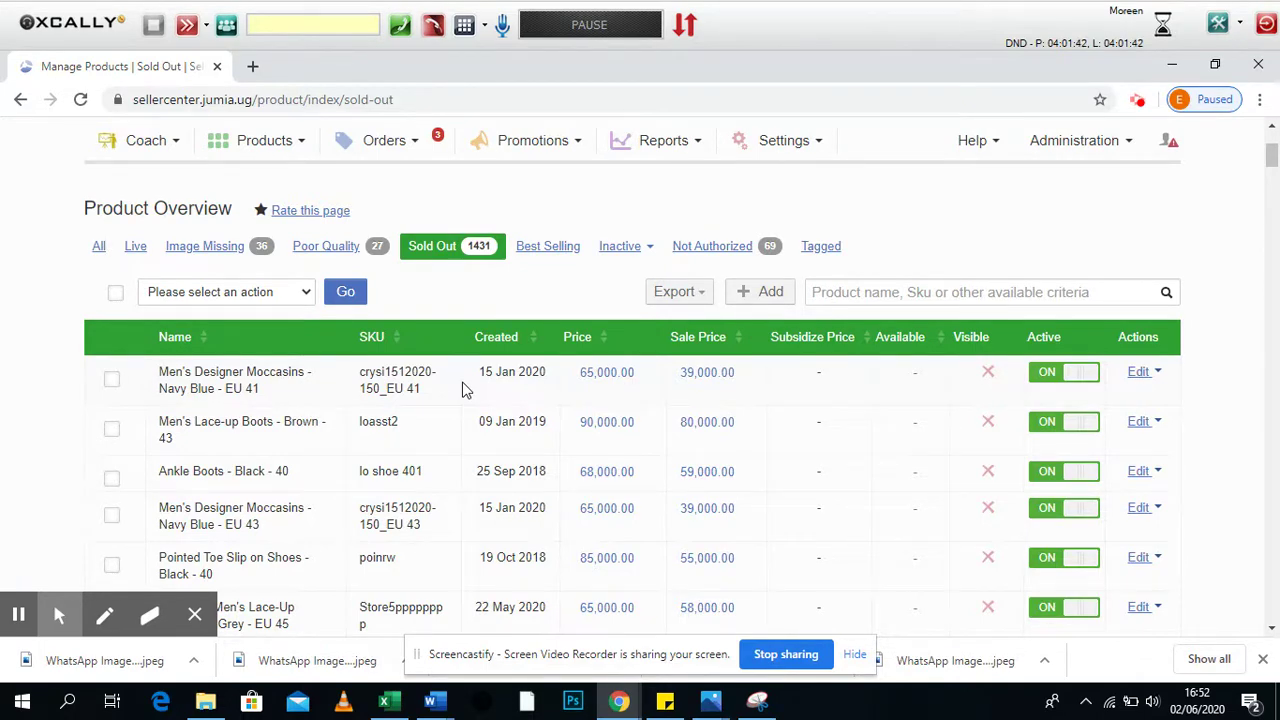
Return to the Live list and check the EU 45 plimsolls stock, closing the editor with 3 unchanged.
scroll(463, 390, "up", 1)
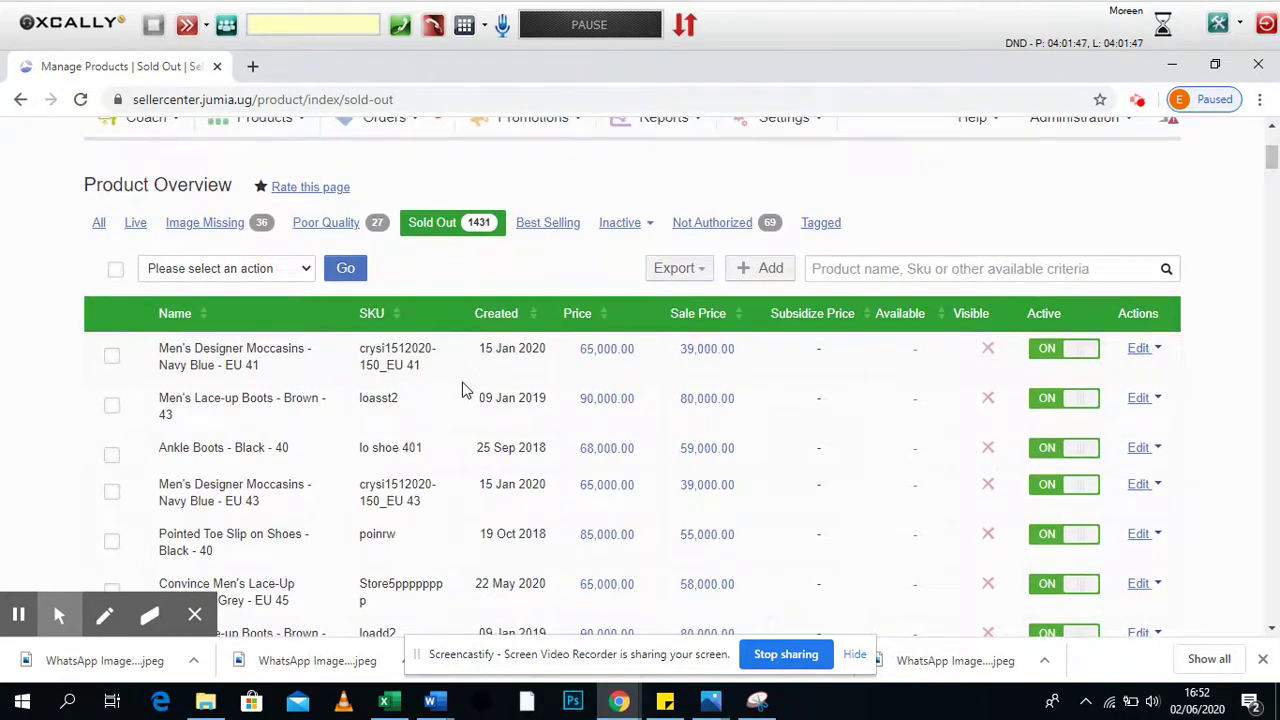
left_click(131, 236)
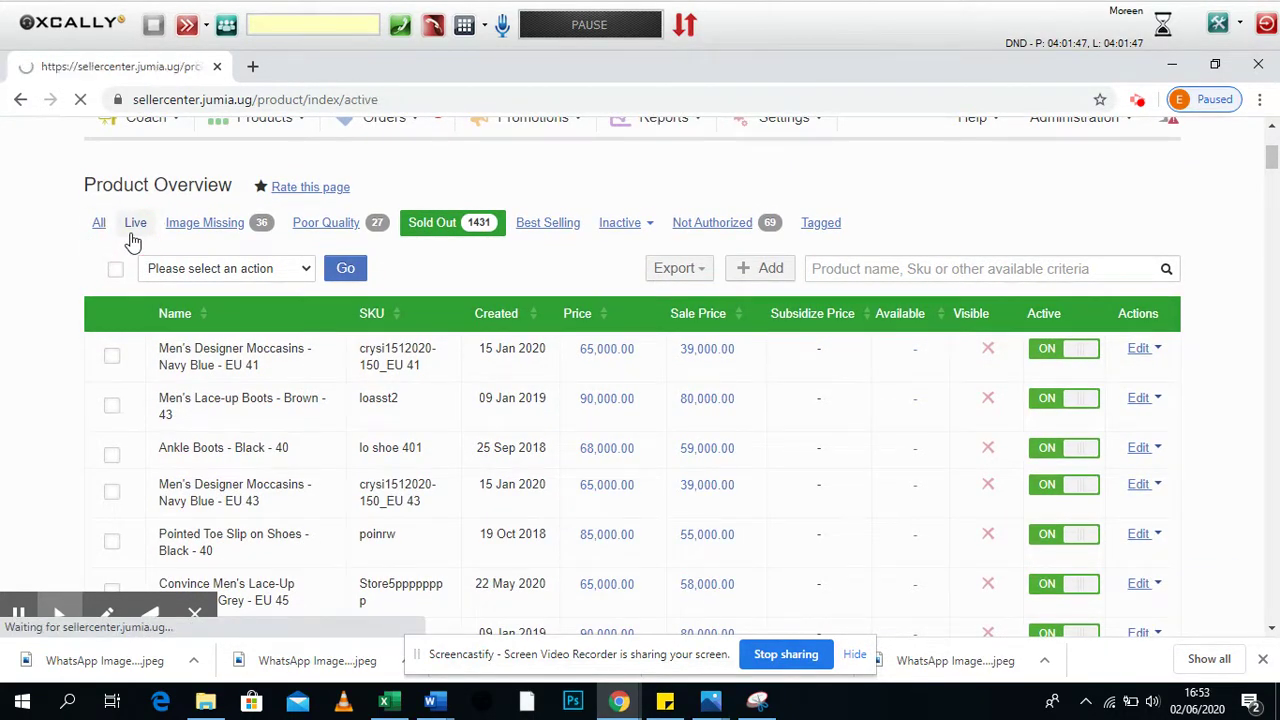
scroll(718, 450, "down", 1)
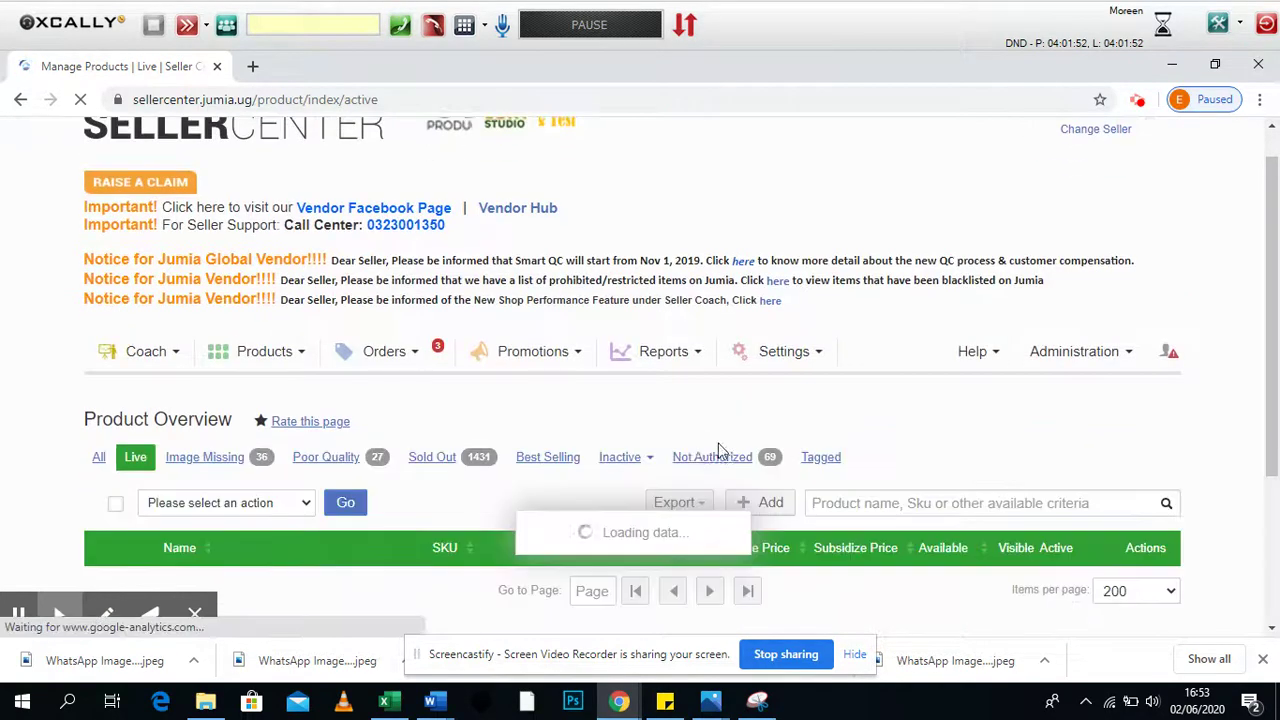
scroll(509, 466, "down", 3)
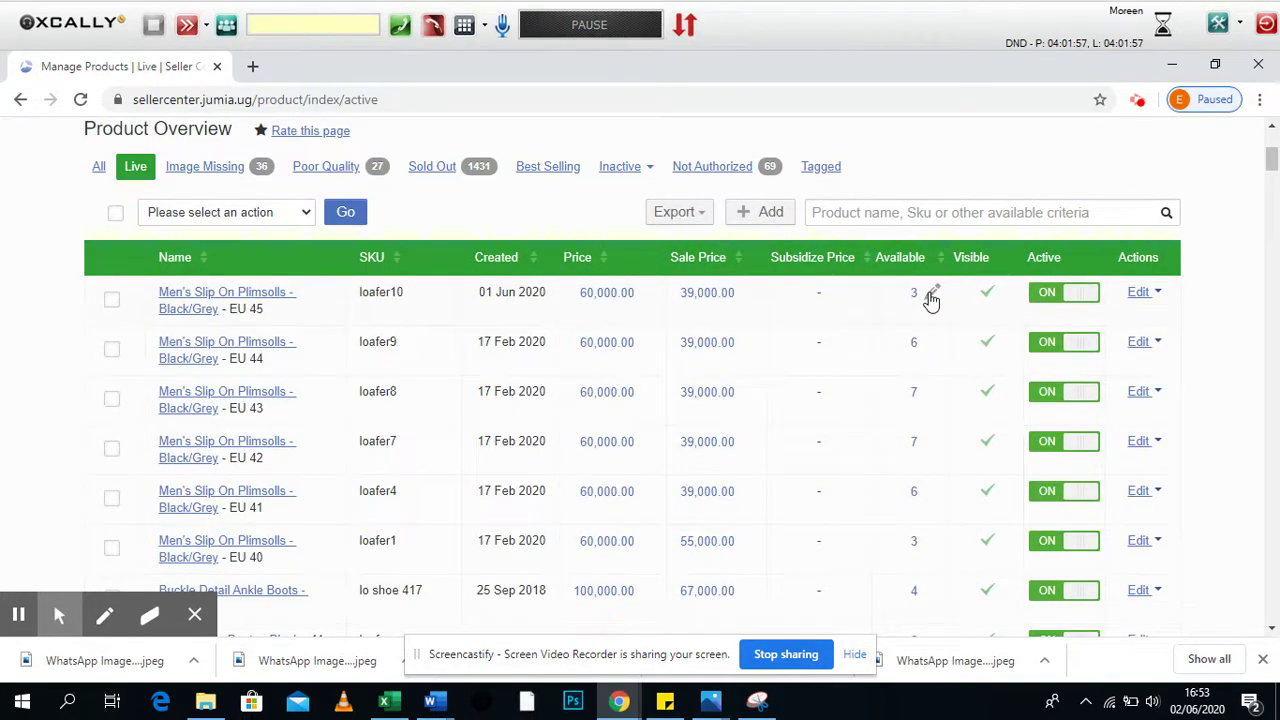
left_click(932, 295)
left_click(929, 338)
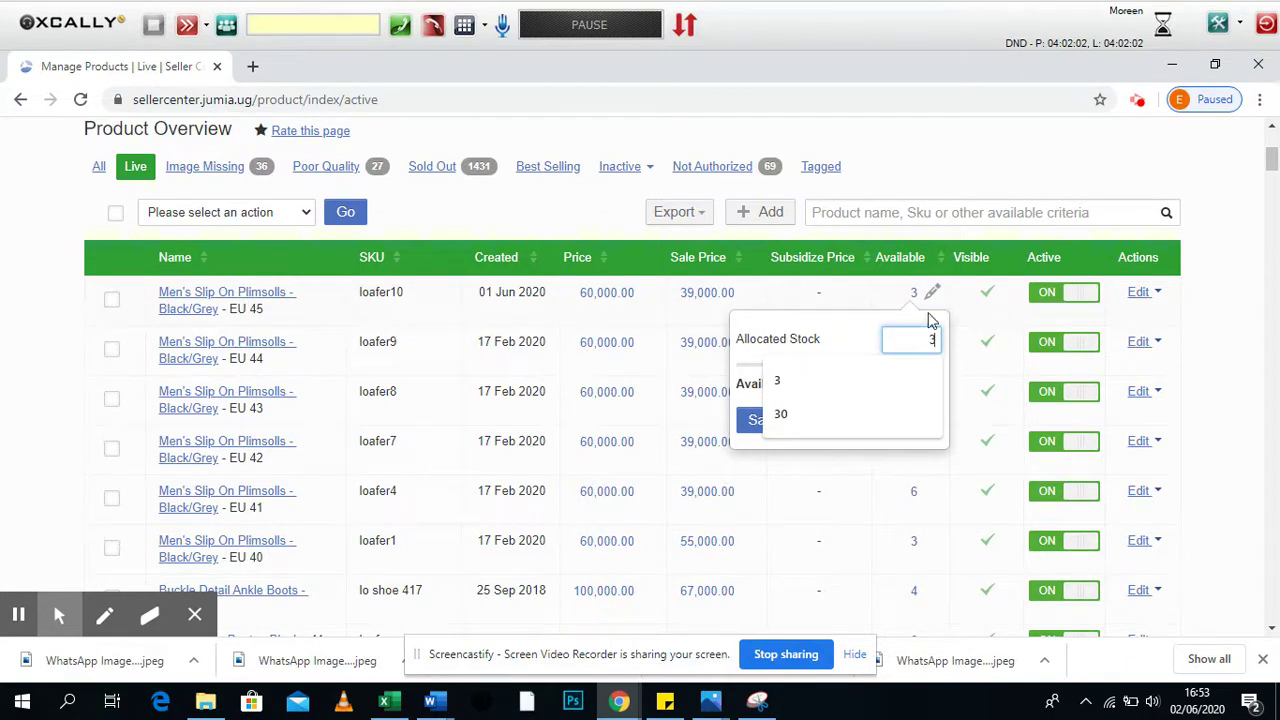
key("Escape")
left_click(897, 182)
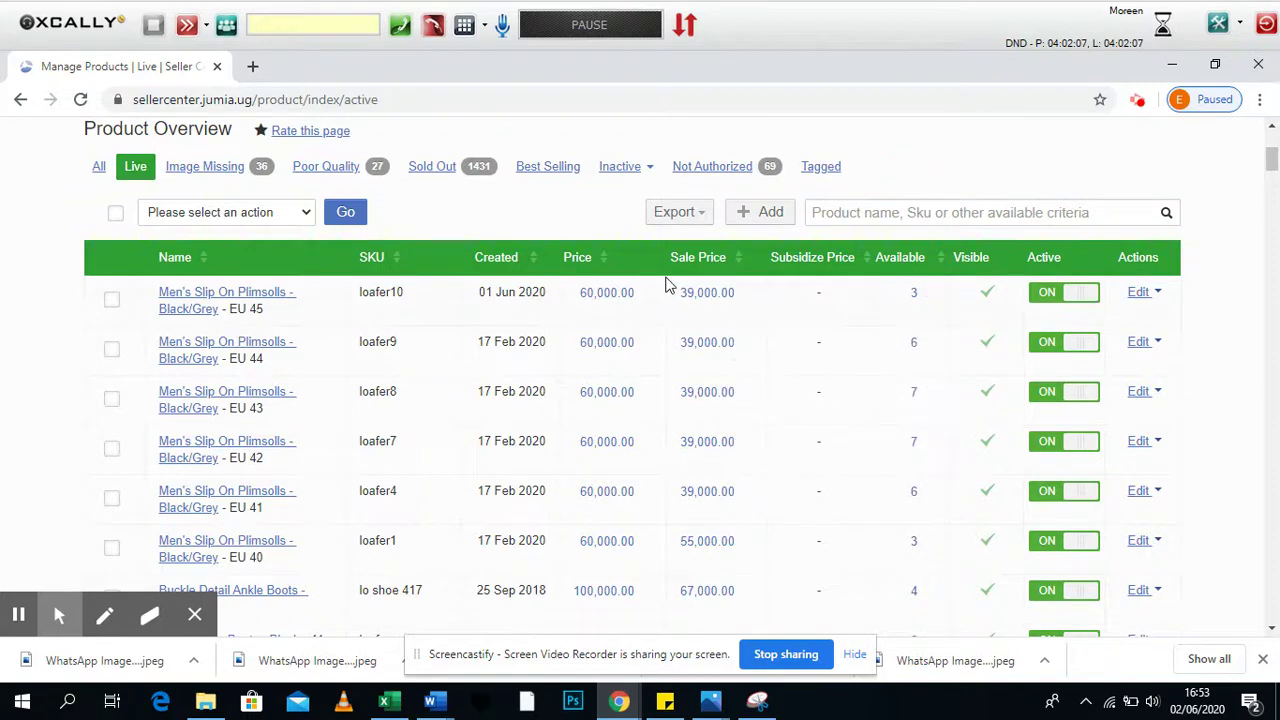